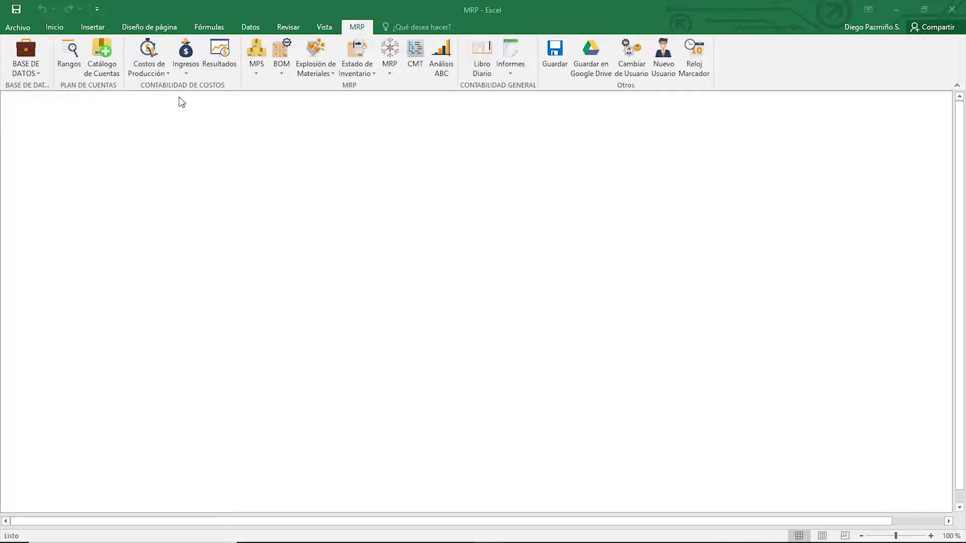
- Open the Vacaciones y Faltas calendar from Mano de Obra and examine the absences marked around 9–14 January
{"action": "left_click", "coordinate": [141, 56]}
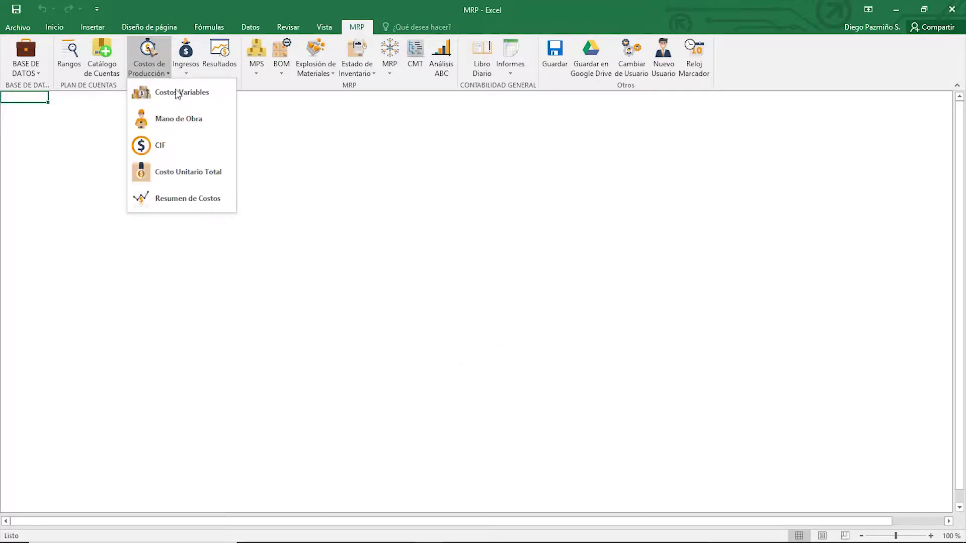
{"action": "left_click", "coordinate": [178, 119]}
{"action": "left_click", "coordinate": [398, 322]}
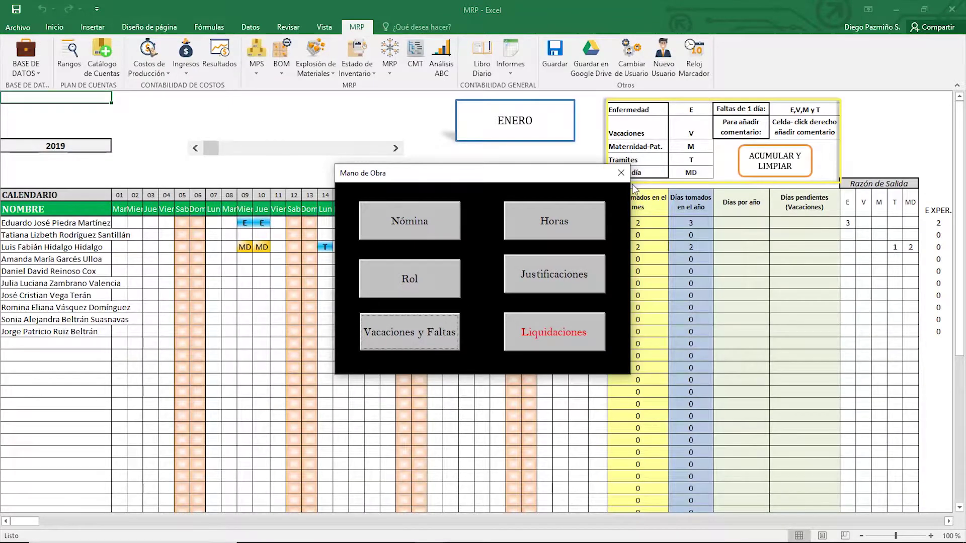
{"action": "left_click", "coordinate": [621, 172]}
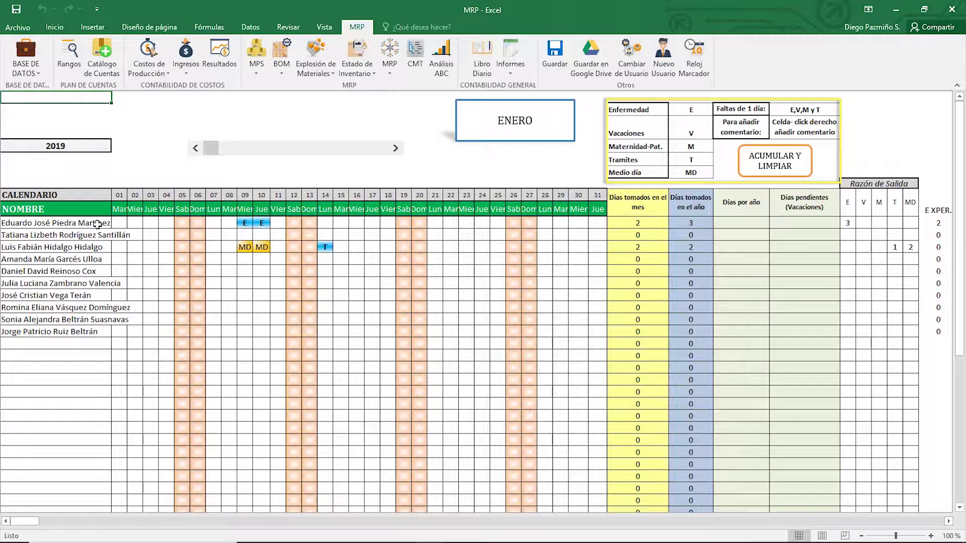
{"action": "left_click_drag", "start_coordinate": [229, 223], "coordinate": [343, 248]}
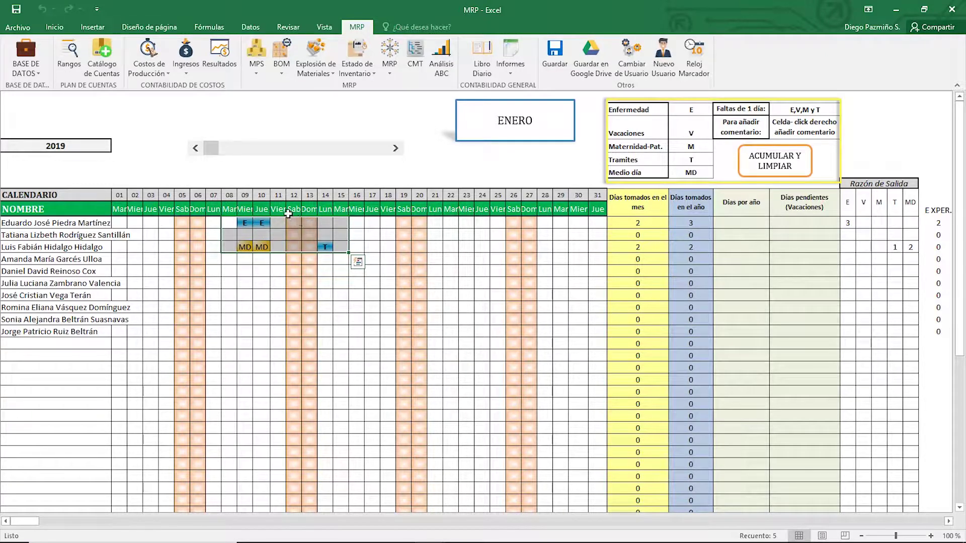
{"action": "left_click_drag", "start_coordinate": [245, 222], "coordinate": [260, 246]}
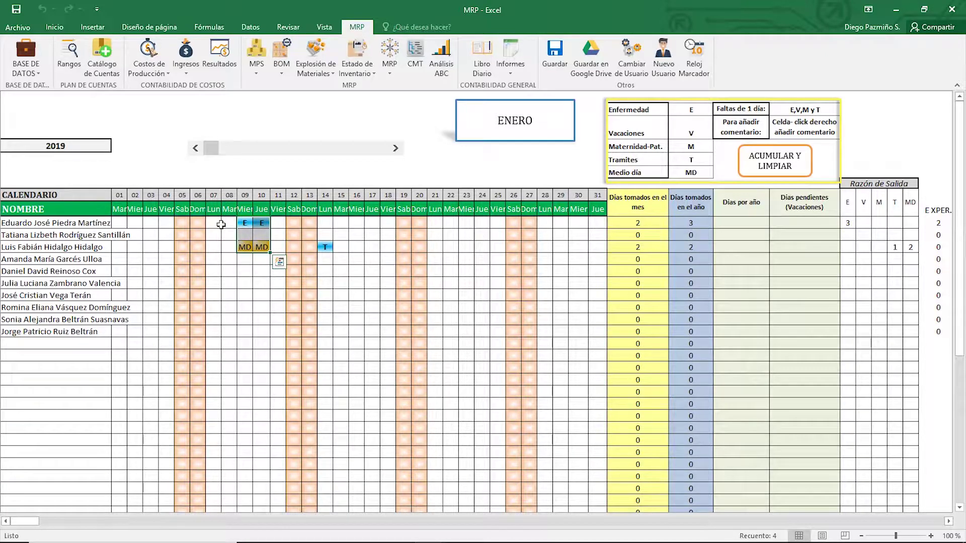
- Start a new absence justification in Mano de Obra and assign it the date 09/01/2019
{"action": "left_click", "coordinate": [148, 58]}
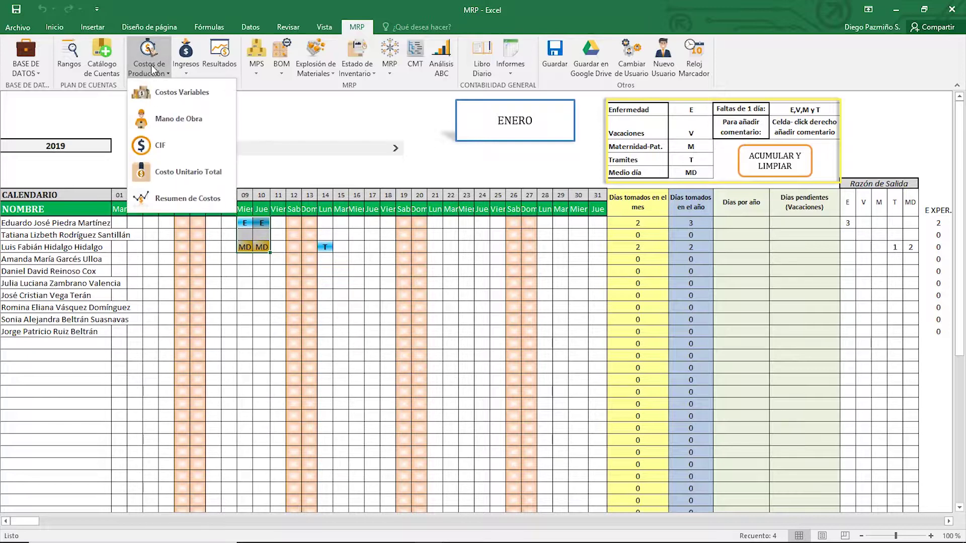
{"action": "left_click", "coordinate": [177, 121]}
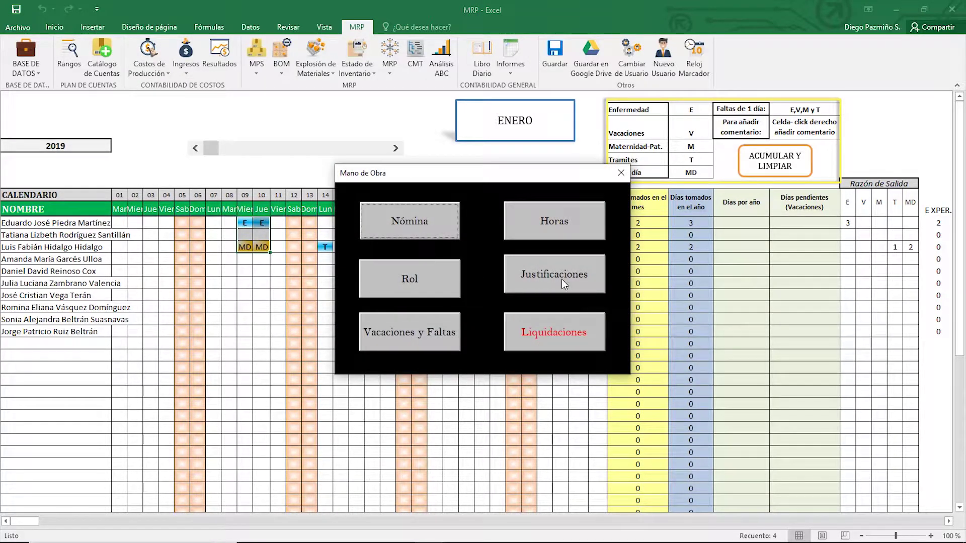
{"action": "left_click", "coordinate": [562, 279]}
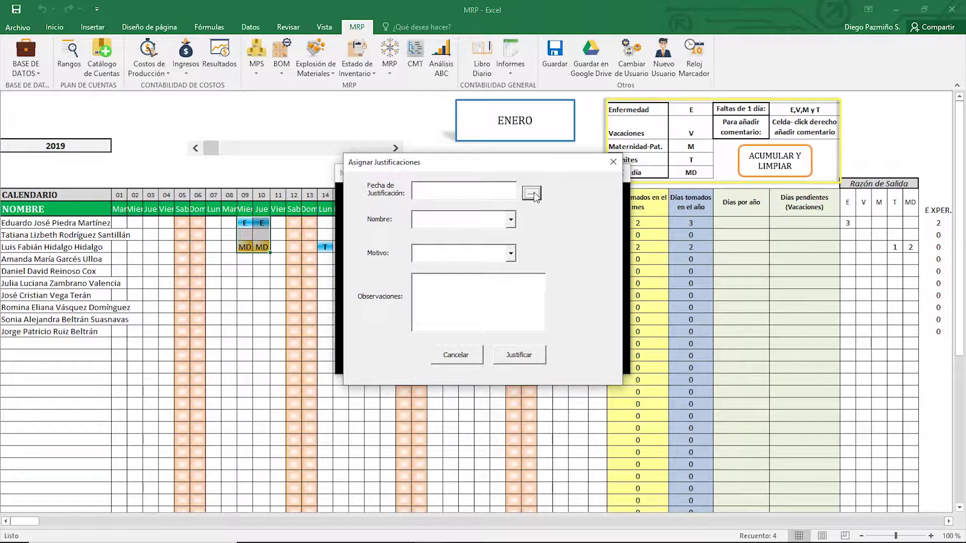
{"action": "left_click", "coordinate": [534, 195]}
{"action": "left_click", "coordinate": [475, 266]}
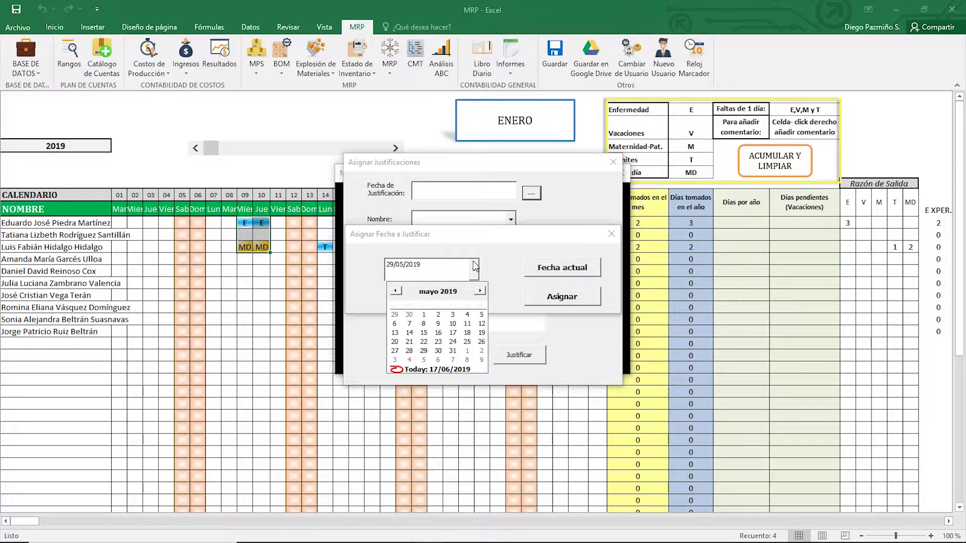
{"action": "left_click", "coordinate": [401, 292]}
{"action": "left_click", "coordinate": [402, 292]}
{"action": "left_click", "coordinate": [401, 291]}
{"action": "left_click", "coordinate": [401, 291]}
{"action": "left_click", "coordinate": [424, 323]}
{"action": "left_click", "coordinate": [555, 301]}
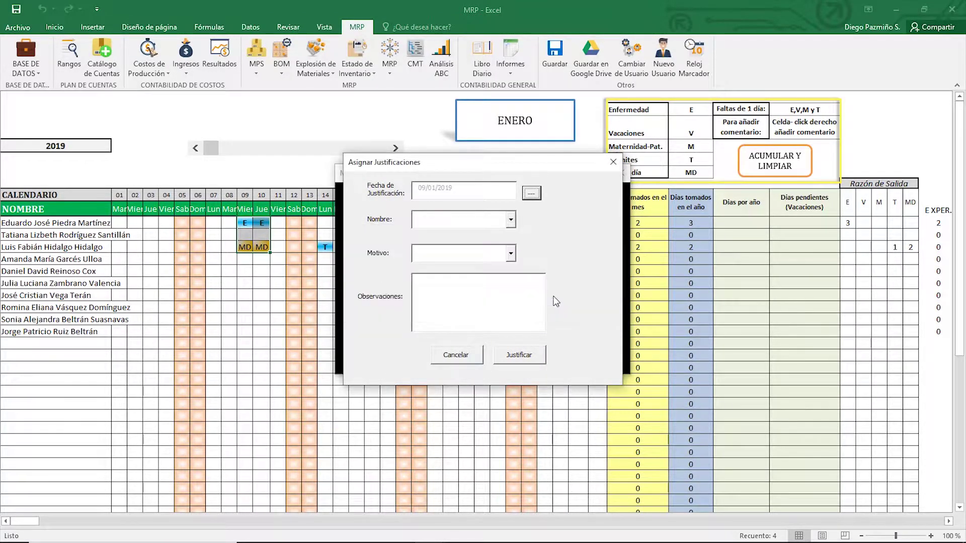
- Save the justification for the Gerente Comercial with motive "Justificación por día" and observation "Certificado del IESS.", and close the form
{"action": "left_click", "coordinate": [511, 220]}
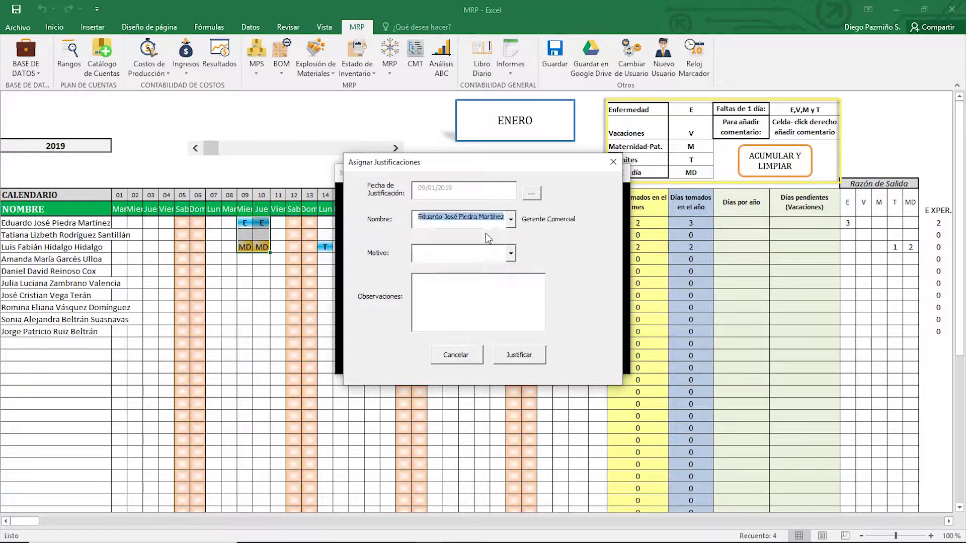
{"action": "left_click", "coordinate": [485, 233]}
{"action": "left_click", "coordinate": [511, 254]}
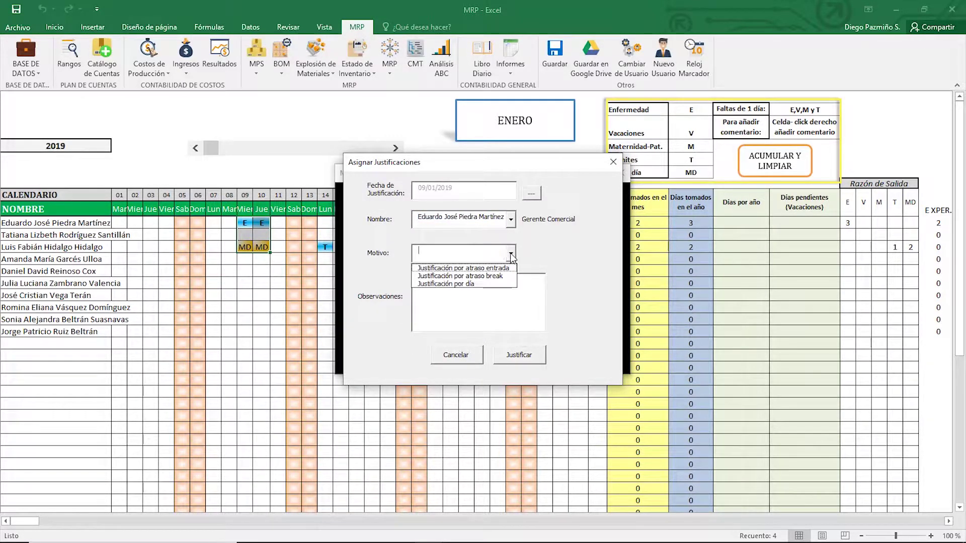
{"action": "left_click", "coordinate": [468, 283]}
{"action": "left_click", "coordinate": [440, 295]}
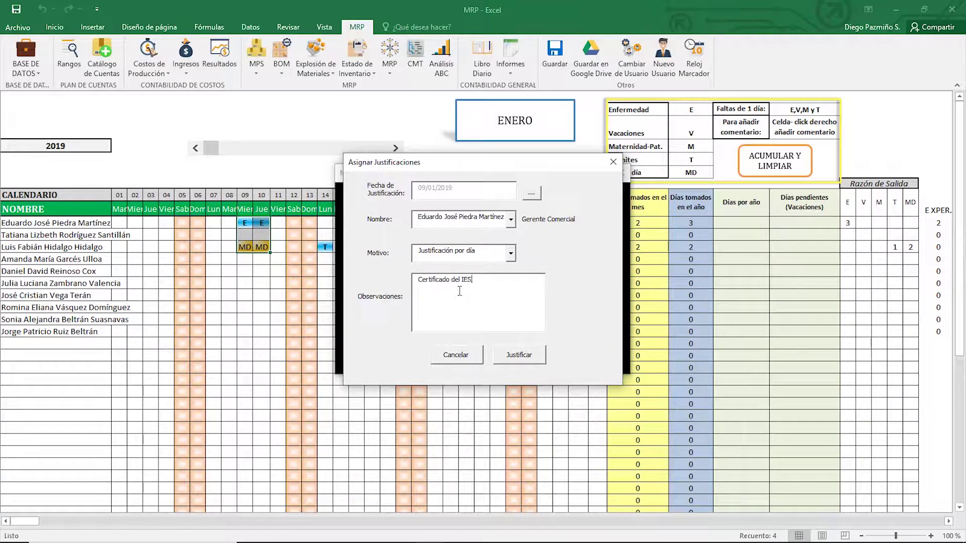
{"action": "left_click", "coordinate": [521, 358]}
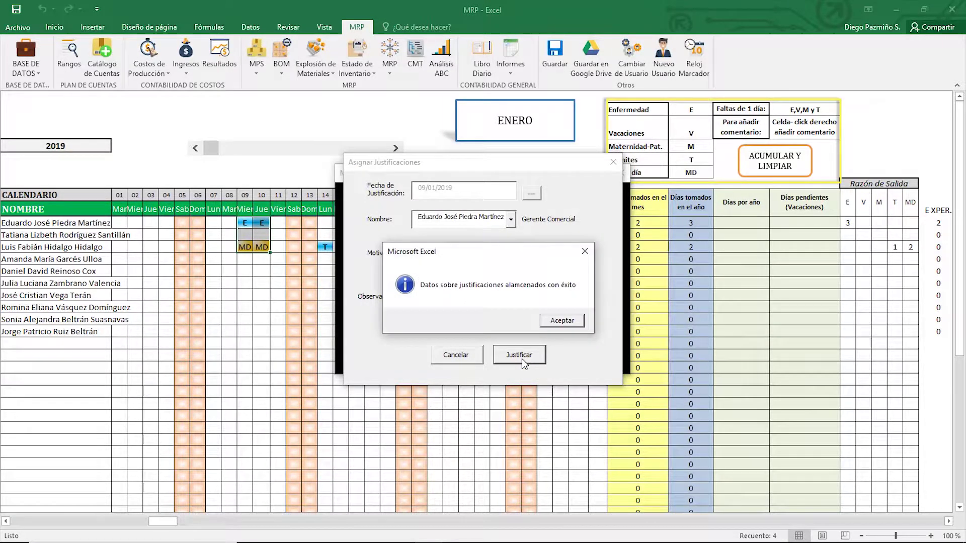
{"action": "left_click", "coordinate": [563, 324]}
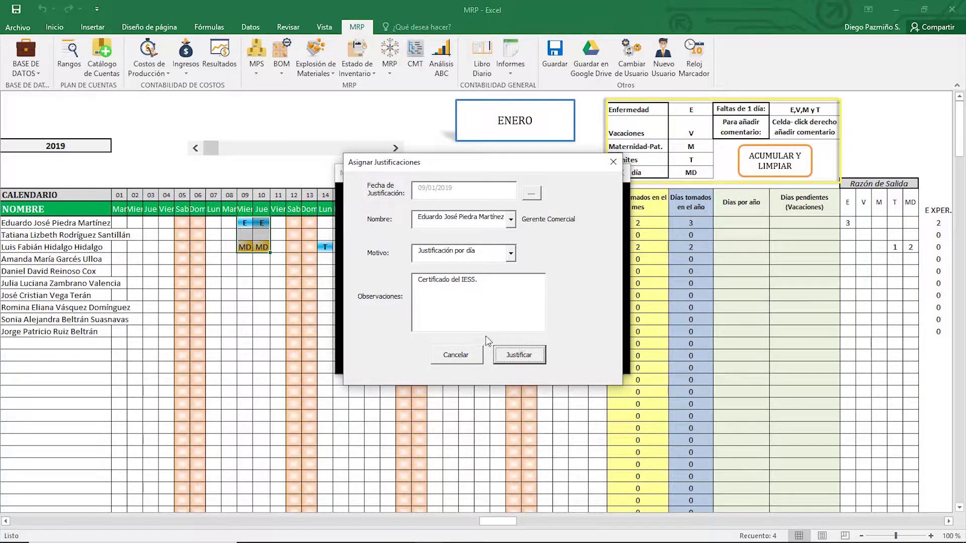
{"action": "left_click", "coordinate": [613, 162]}
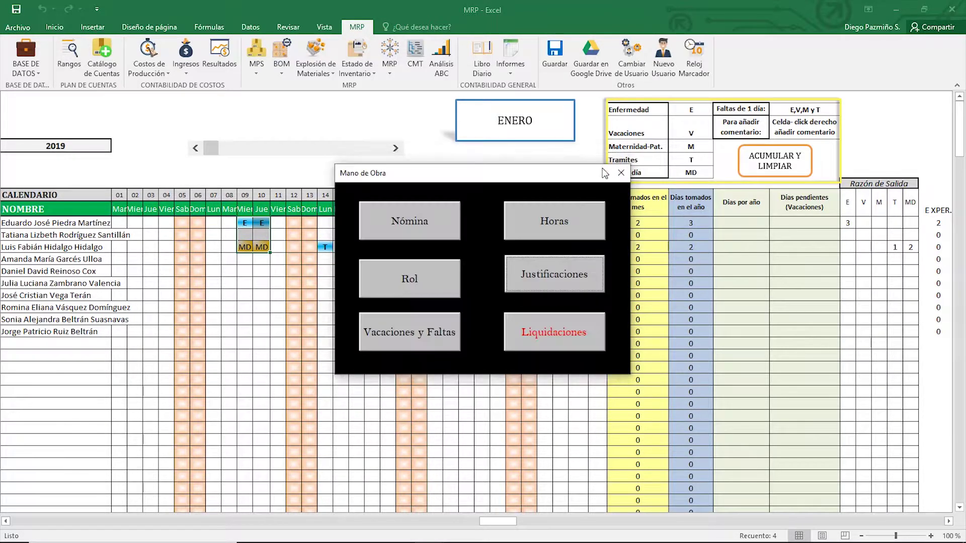
- Start another absence justification and assign it the date 10/01/2019
{"action": "left_click", "coordinate": [552, 277]}
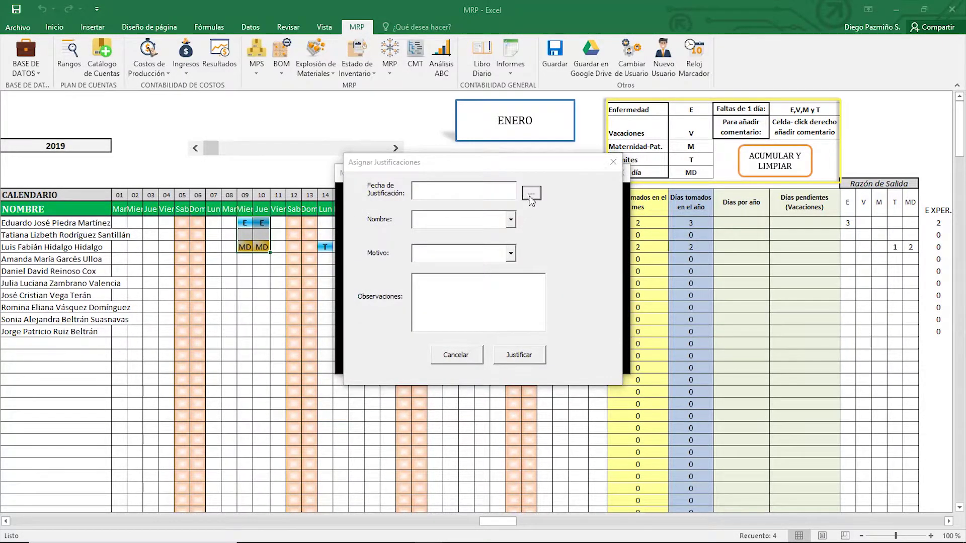
{"action": "left_click", "coordinate": [531, 194]}
{"action": "left_click", "coordinate": [473, 269]}
{"action": "left_click", "coordinate": [395, 291]}
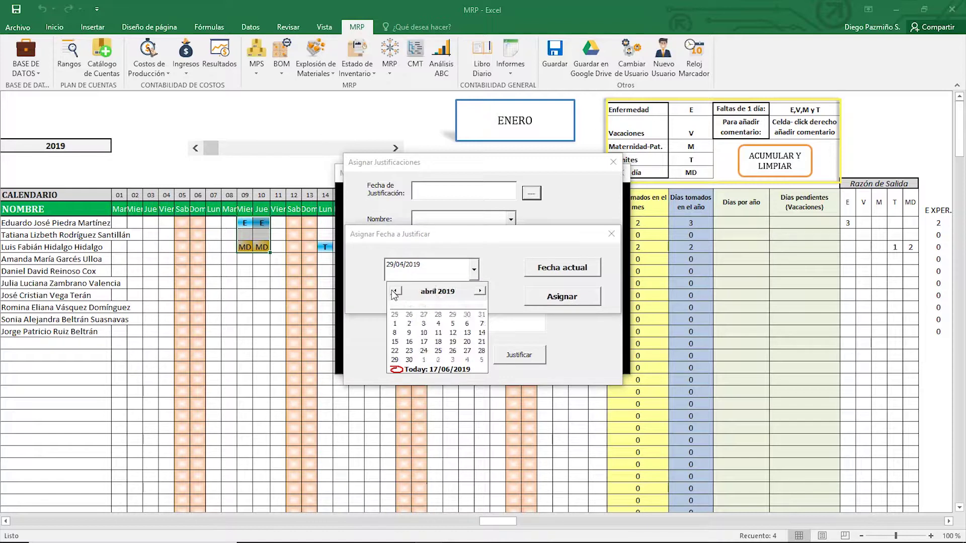
{"action": "left_click", "coordinate": [395, 291]}
{"action": "left_click", "coordinate": [395, 291]}
{"action": "left_click", "coordinate": [395, 291]}
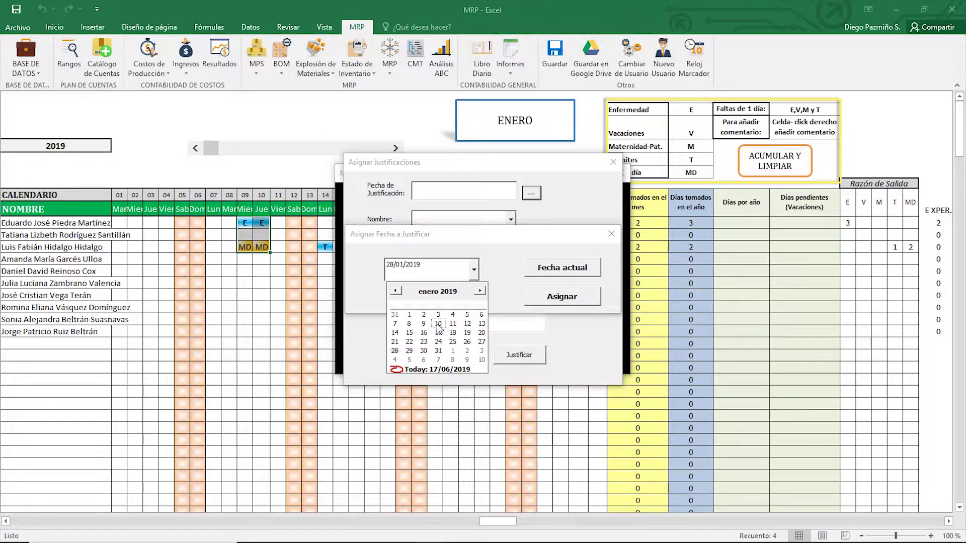
{"action": "left_click", "coordinate": [437, 324]}
{"action": "left_click", "coordinate": [554, 297]}
- Fill in the Gerente Comercial, the motive "Justificación por día" and the observation "Certificado del IESS.", and save the 10/01/2019 justification
{"action": "left_click", "coordinate": [509, 221]}
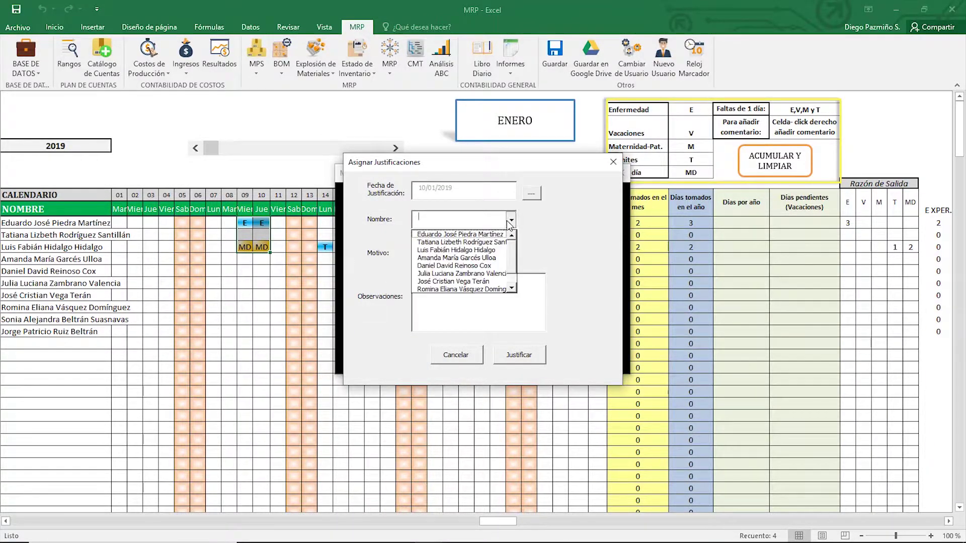
{"action": "left_click", "coordinate": [459, 235]}
{"action": "left_click", "coordinate": [510, 253]}
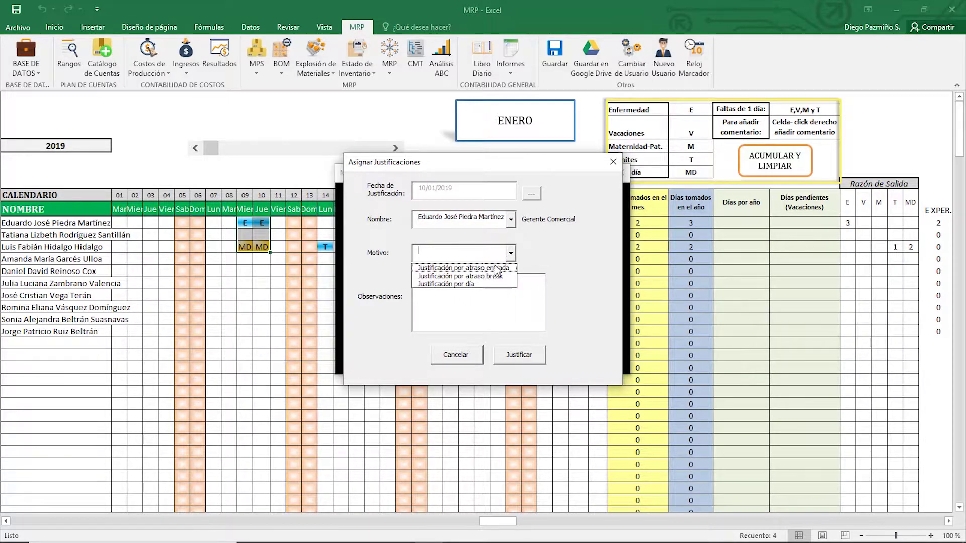
{"action": "left_click", "coordinate": [454, 282]}
{"action": "left_click", "coordinate": [440, 284]}
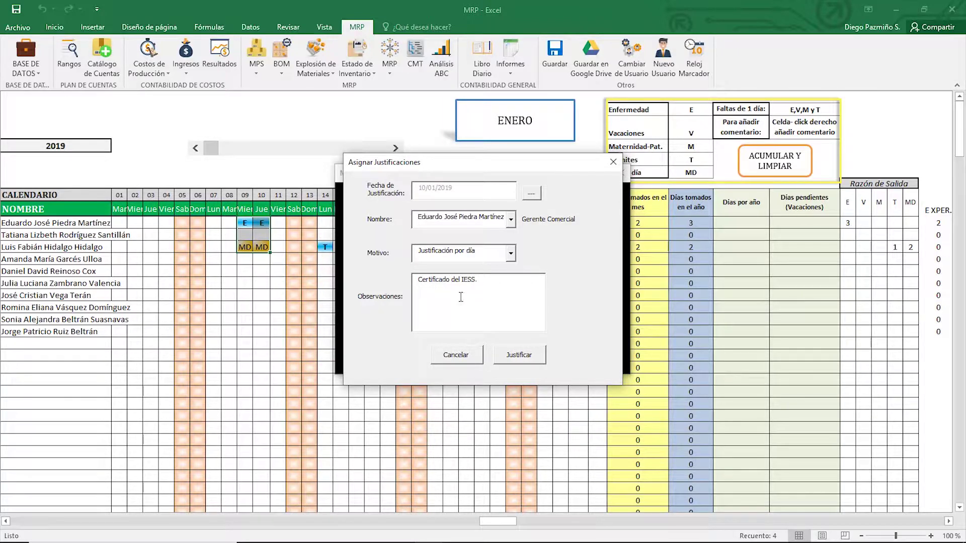
{"action": "left_click", "coordinate": [535, 357]}
{"action": "left_click", "coordinate": [559, 317]}
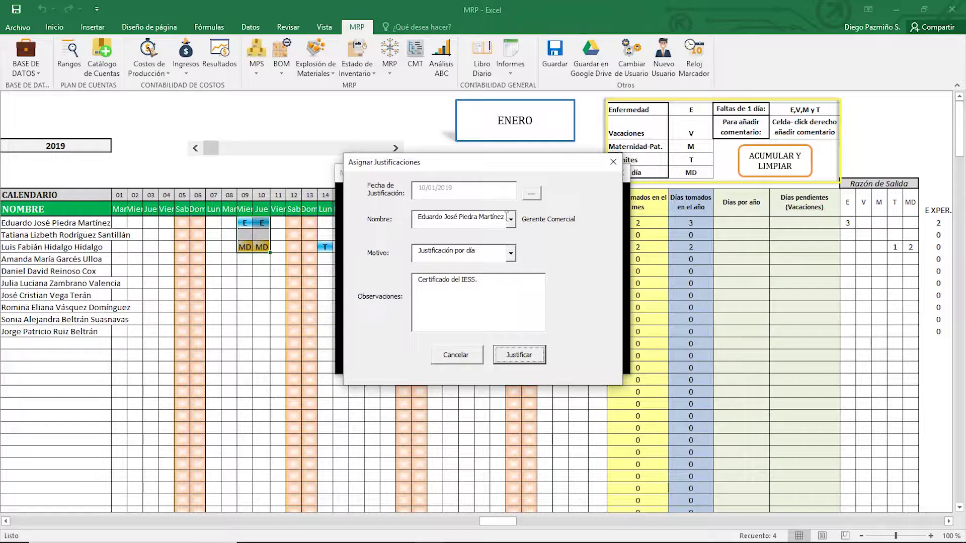
- Change the employee to the Asistente Comercial and the observation to "Medio día de trámites.", save the justification, and close the form
{"action": "left_click", "coordinate": [510, 220]}
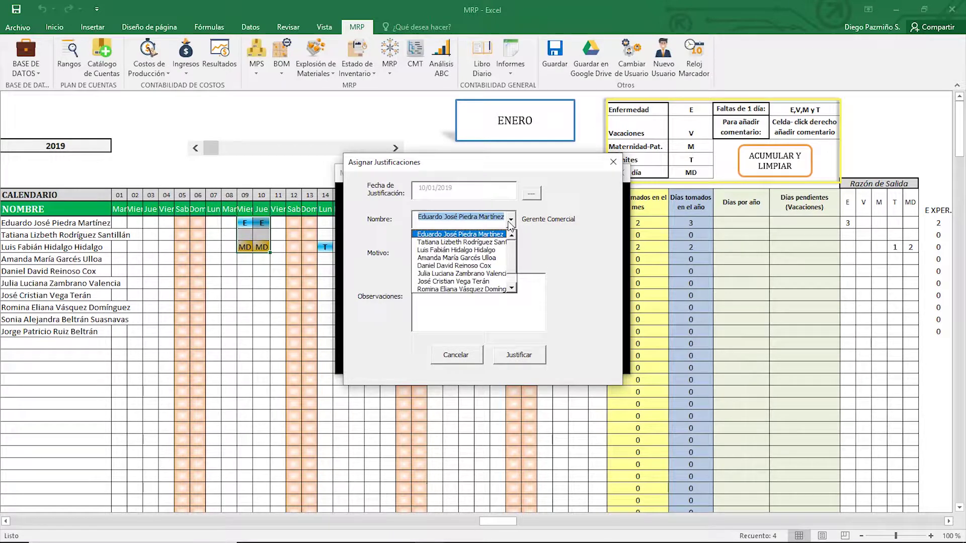
{"action": "left_click", "coordinate": [480, 250]}
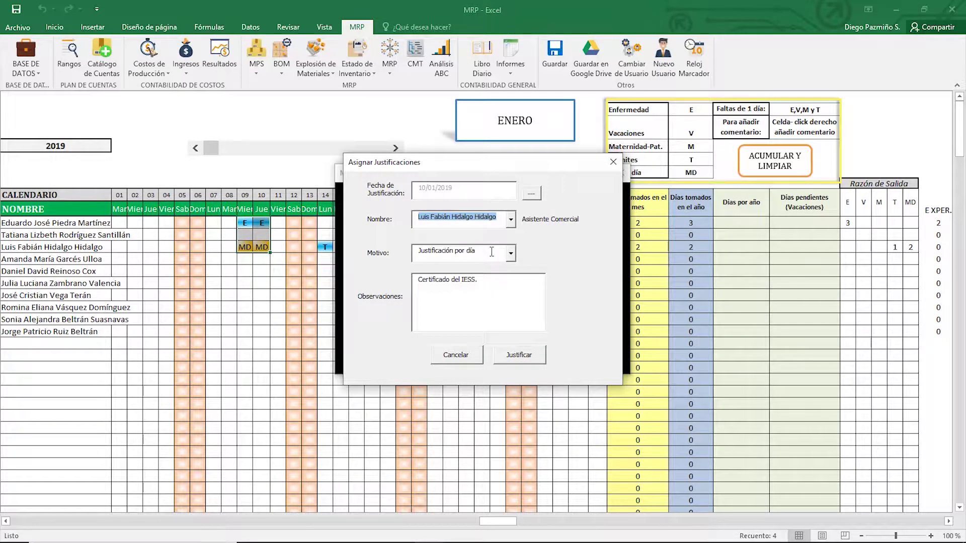
{"action": "key", "text": "Tab"}
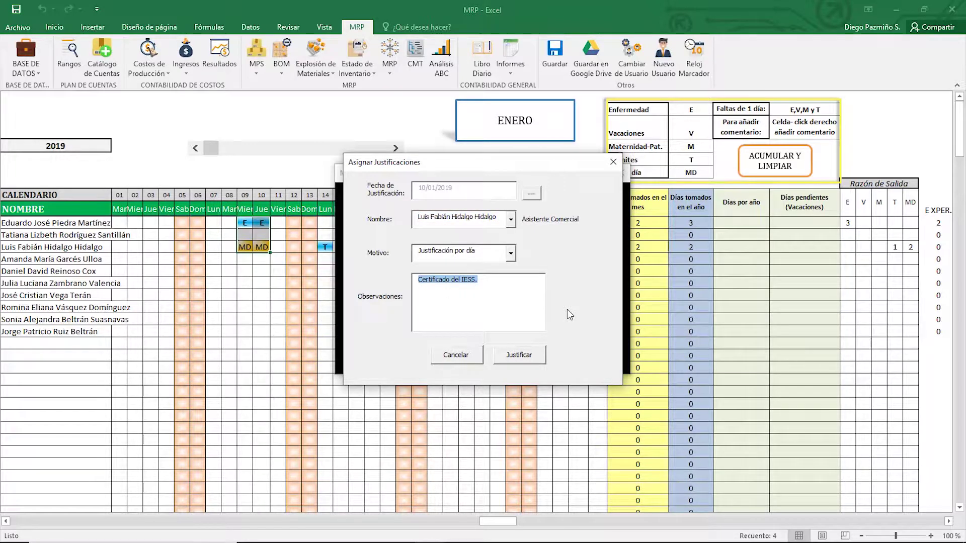
{"action": "type", "text": "Me"}
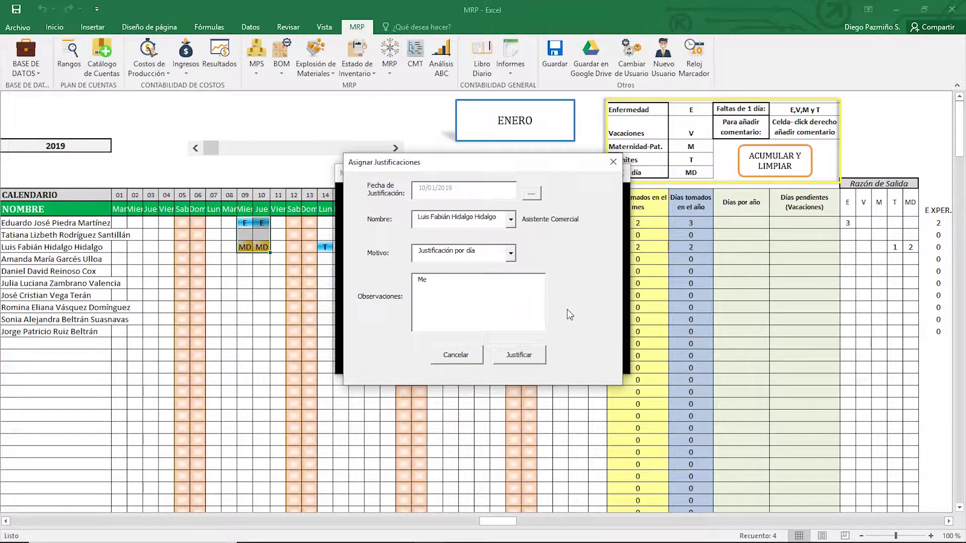
{"action": "type", "text": "dio día de trámites."}
{"action": "left_click", "coordinate": [532, 358]}
{"action": "left_click", "coordinate": [574, 329]}
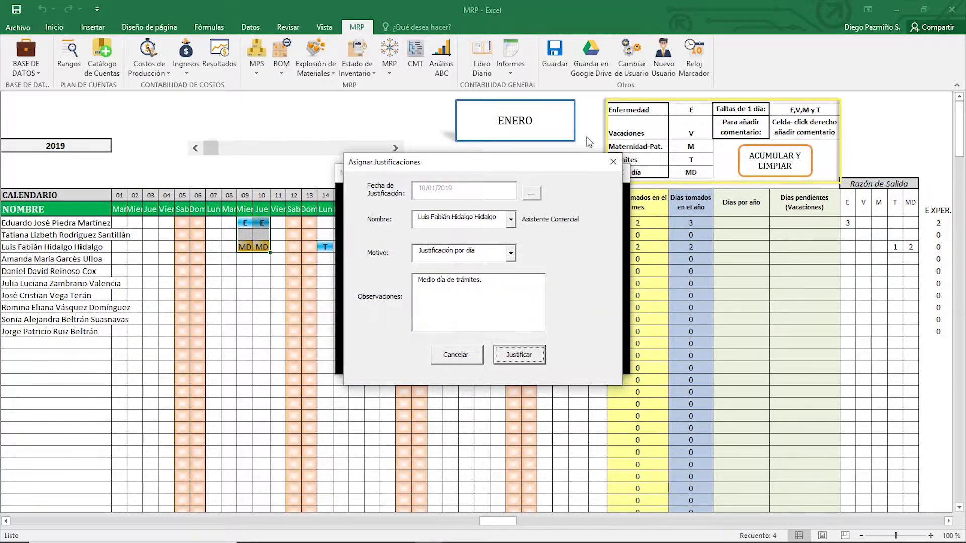
{"action": "left_click", "coordinate": [613, 161]}
- Start a new justification dated 10/01/2019 and choose the Asistente Comercial as the employee
{"action": "left_click", "coordinate": [558, 264]}
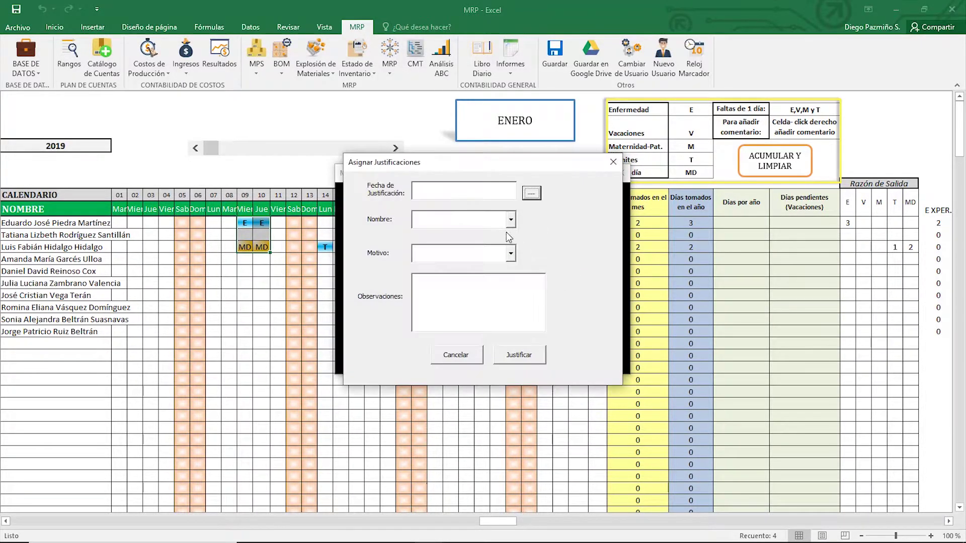
{"action": "left_click", "coordinate": [532, 194]}
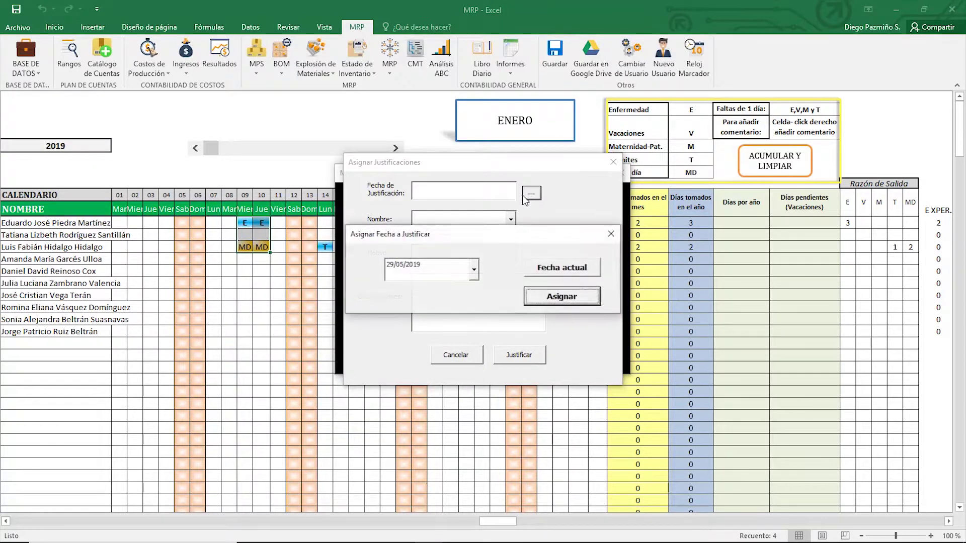
{"action": "left_click", "coordinate": [474, 269]}
{"action": "left_click", "coordinate": [396, 291]}
{"action": "left_click", "coordinate": [396, 290]}
{"action": "left_click", "coordinate": [396, 291]}
{"action": "left_click", "coordinate": [396, 291]}
{"action": "left_click", "coordinate": [396, 291]}
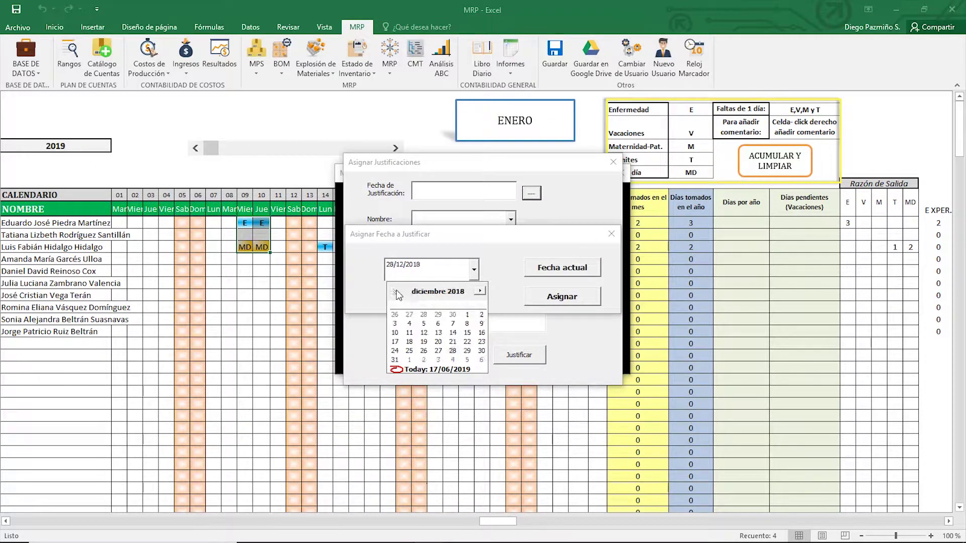
{"action": "left_click", "coordinate": [479, 292]}
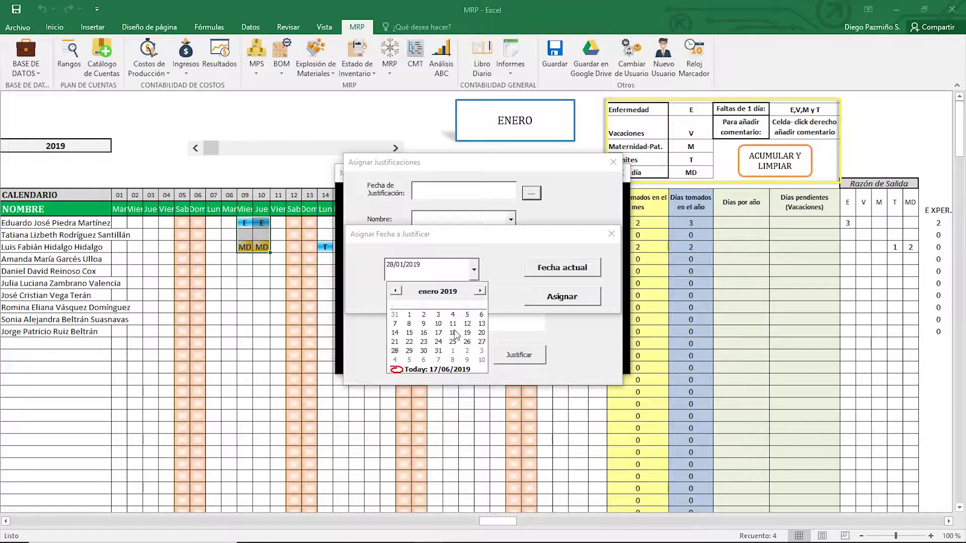
{"action": "left_click", "coordinate": [439, 324]}
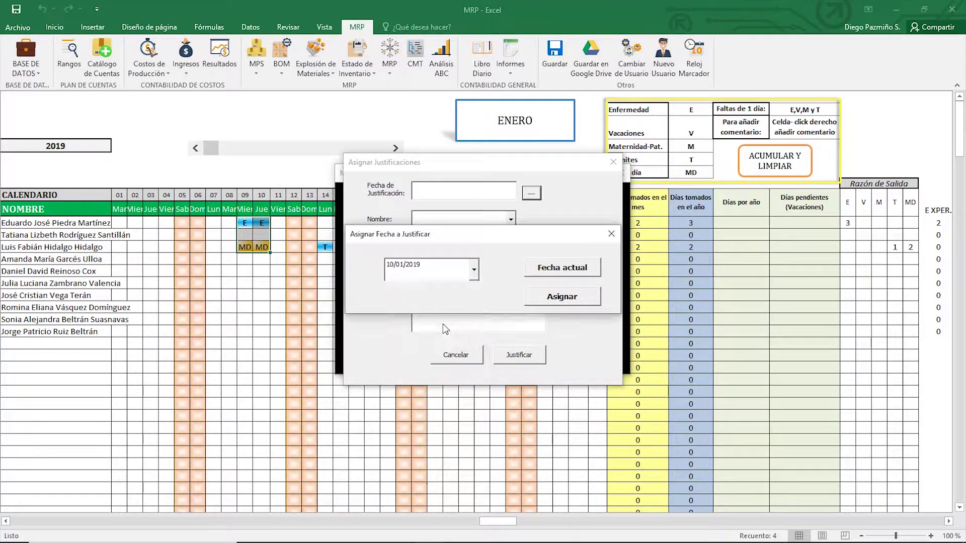
{"action": "left_click", "coordinate": [559, 298]}
{"action": "left_click", "coordinate": [511, 219]}
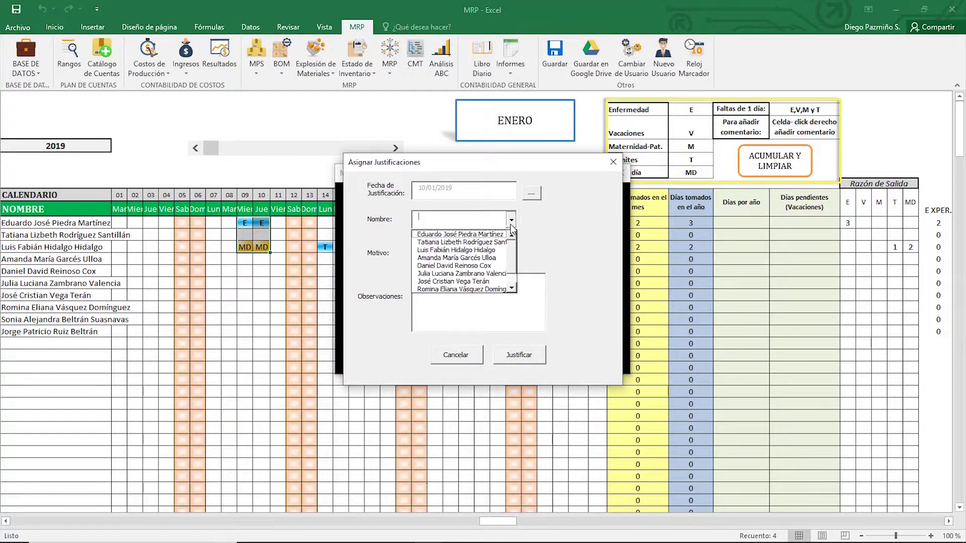
{"action": "left_click", "coordinate": [473, 251]}
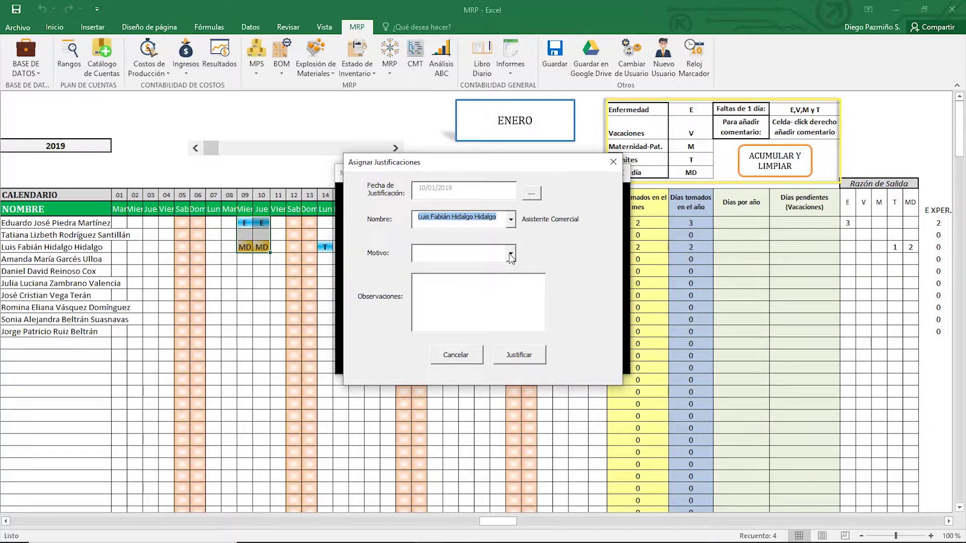
- Set the motive to "Justificación por día" with the observation "Medio día de trámites 2.", and try to save the 10/01/2019 justification
{"action": "left_click", "coordinate": [511, 253]}
{"action": "left_click", "coordinate": [473, 280]}
{"action": "left_click", "coordinate": [461, 289]}
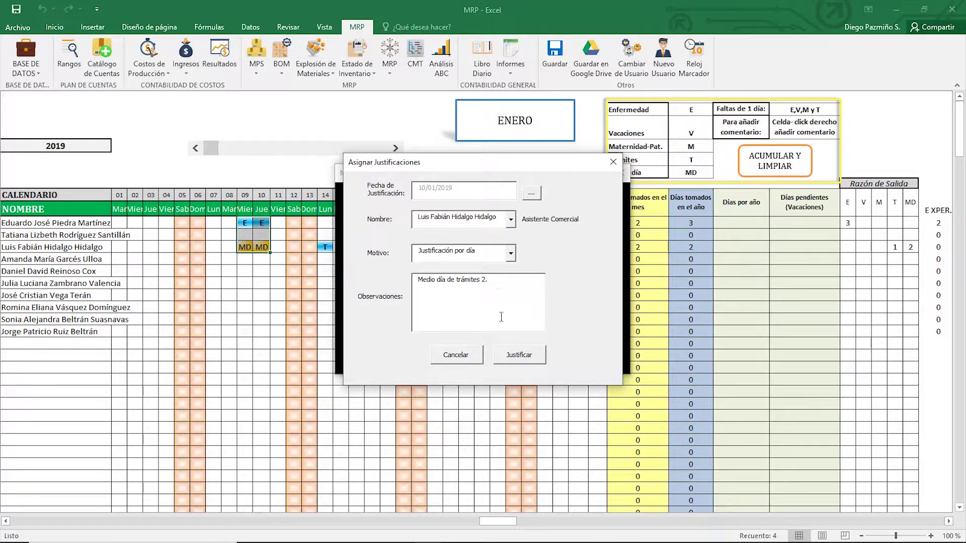
{"action": "left_click", "coordinate": [520, 356]}
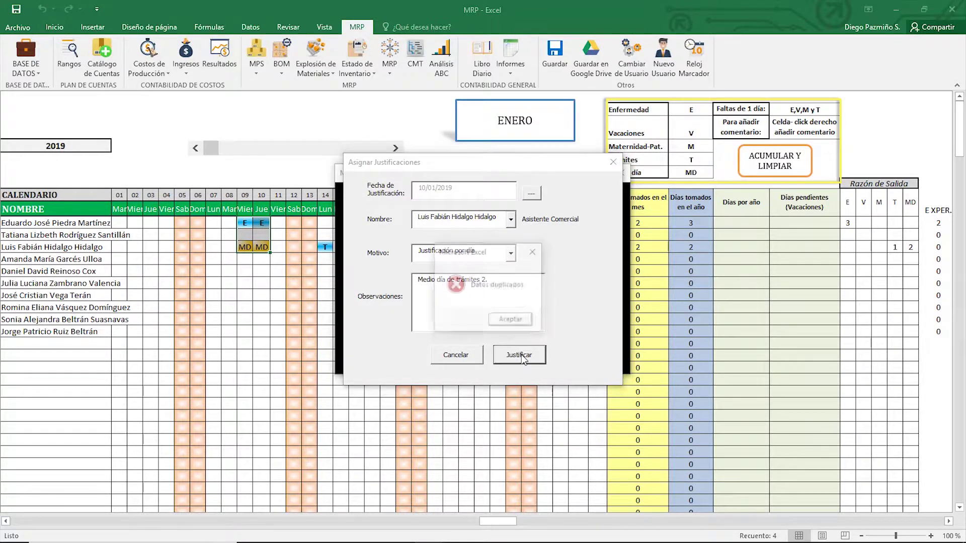
{"action": "left_click", "coordinate": [511, 320]}
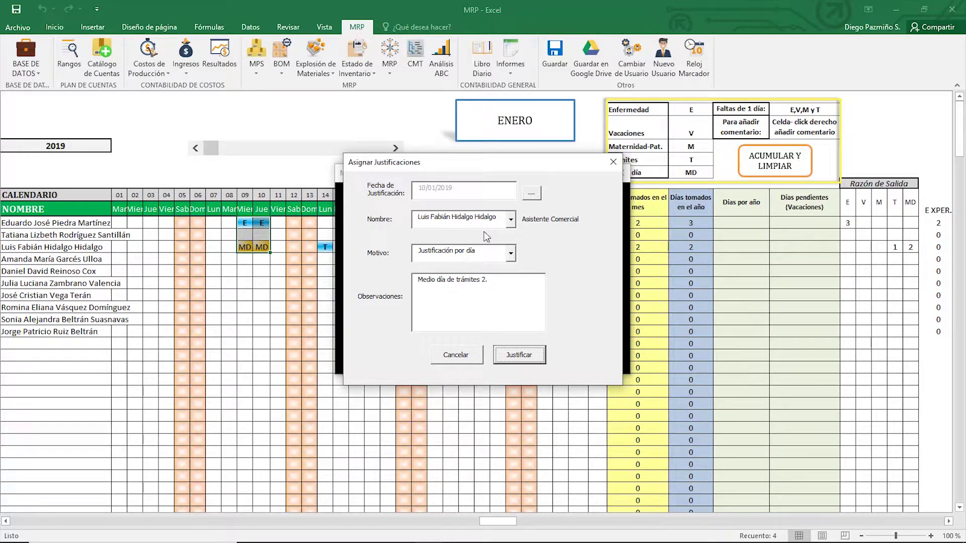
- Change the justification date to 09/01/2019, save the Asistente Comercial's justification, and close the open forms
{"action": "left_click", "coordinate": [529, 195]}
{"action": "left_click", "coordinate": [473, 269]}
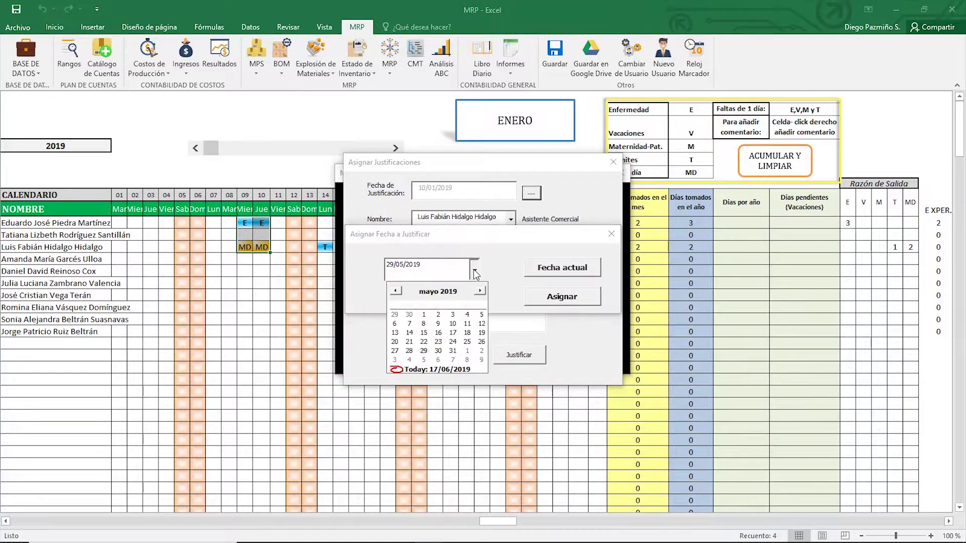
{"action": "left_click", "coordinate": [395, 291]}
{"action": "left_click", "coordinate": [395, 291]}
{"action": "left_click", "coordinate": [395, 291]}
{"action": "left_click", "coordinate": [394, 291]}
{"action": "left_click", "coordinate": [424, 324]}
{"action": "left_click", "coordinate": [560, 296]}
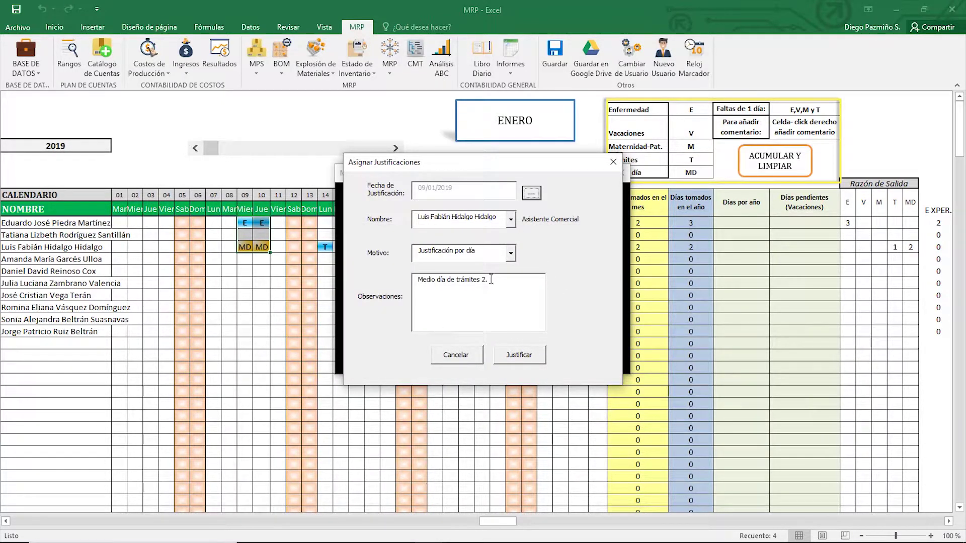
{"action": "left_click", "coordinate": [516, 356]}
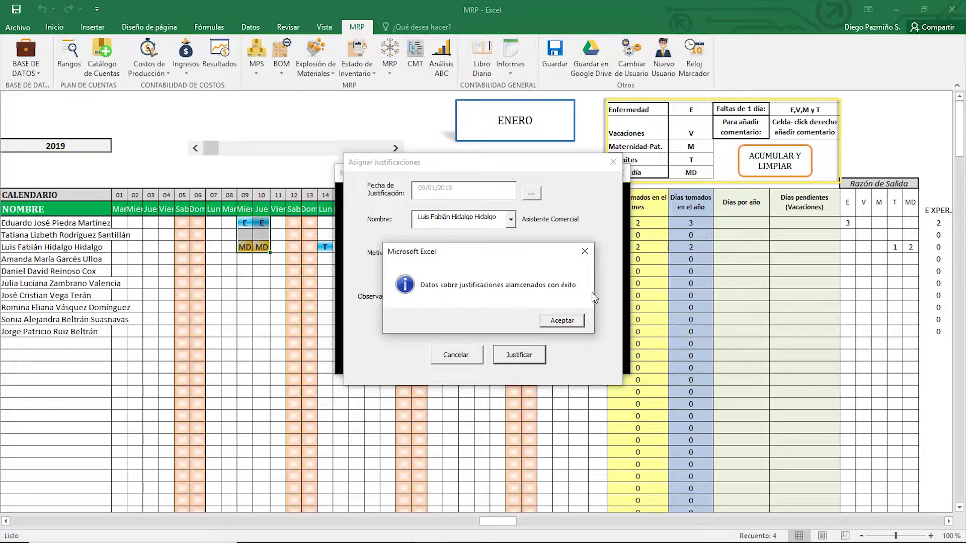
{"action": "left_click", "coordinate": [561, 321]}
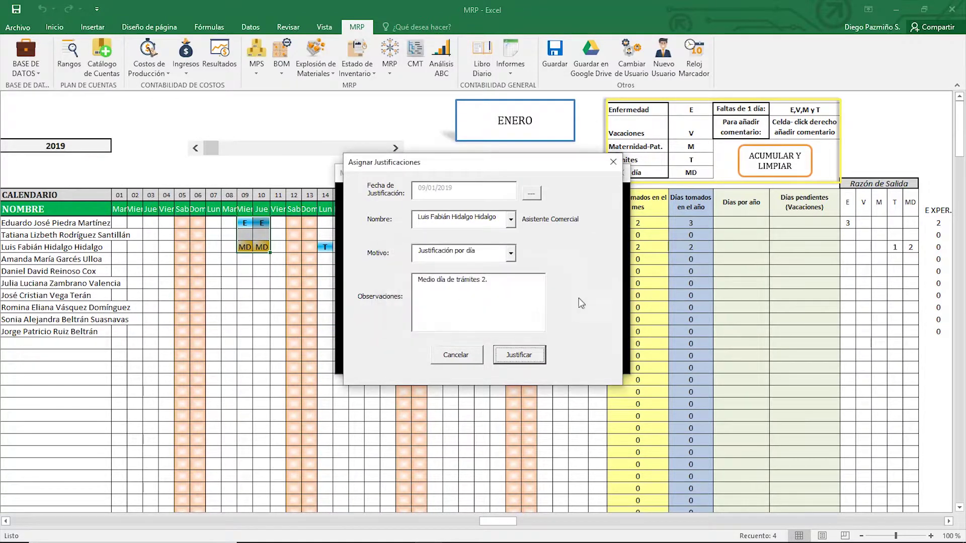
{"action": "left_click", "coordinate": [611, 161]}
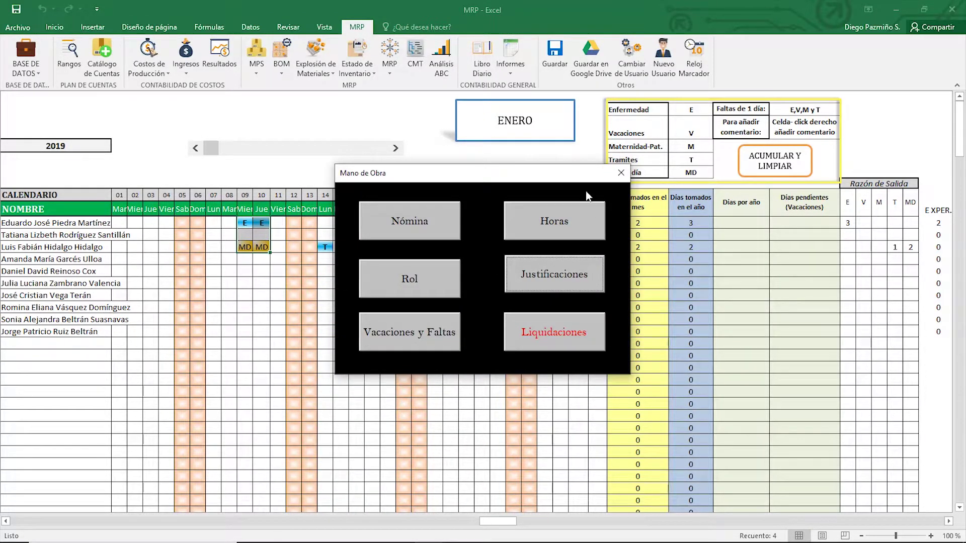
{"action": "left_click", "coordinate": [621, 173]}
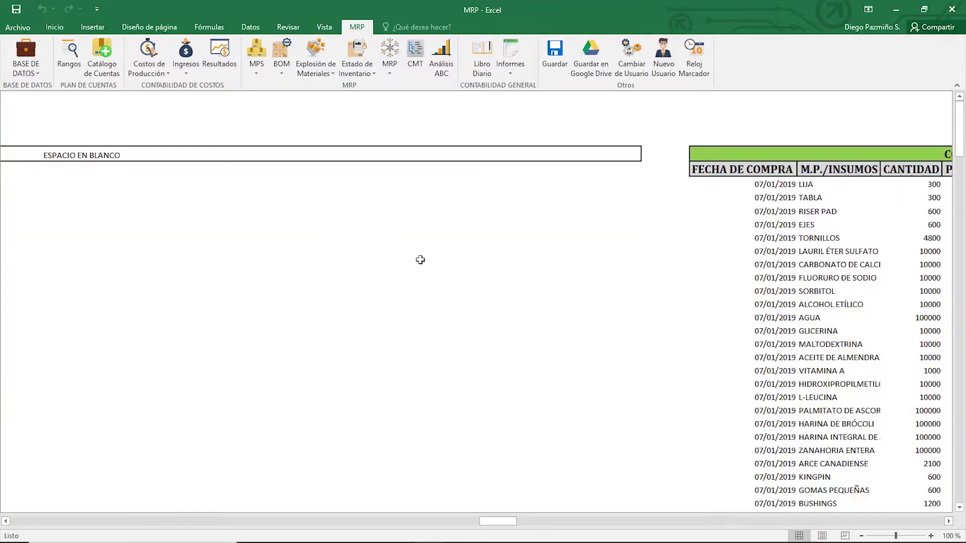
- Review the saved January 2019 records row by row in the BD JUSTIFICACIONES table
{"action": "left_click_drag", "start_coordinate": [492, 521], "coordinate": [592, 520]}
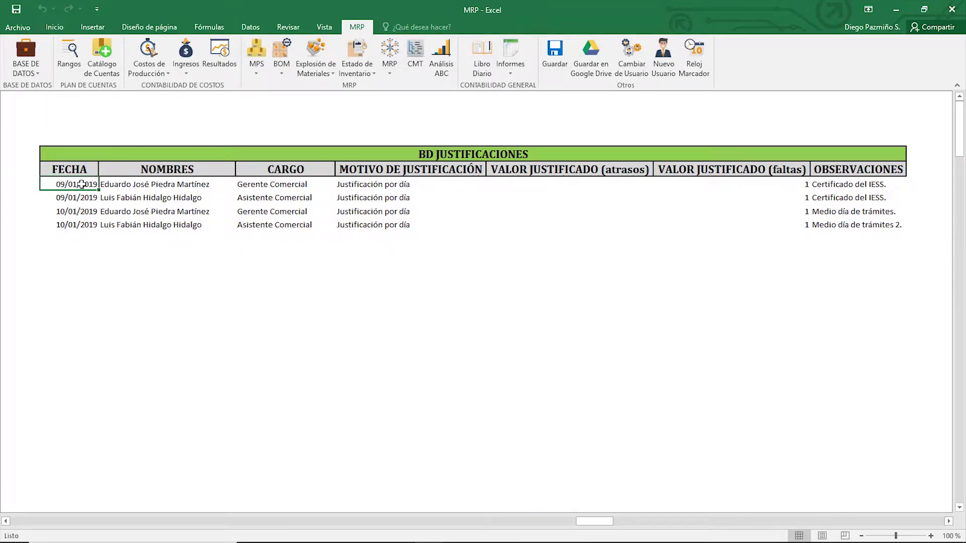
{"action": "left_click_drag", "start_coordinate": [112, 186], "coordinate": [770, 186]}
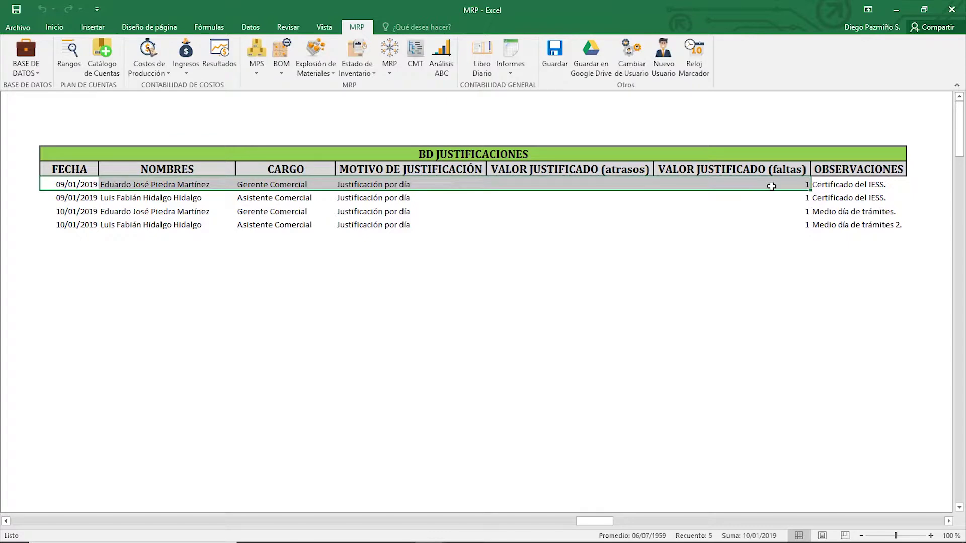
{"action": "left_click_drag", "start_coordinate": [70, 200], "coordinate": [867, 197]}
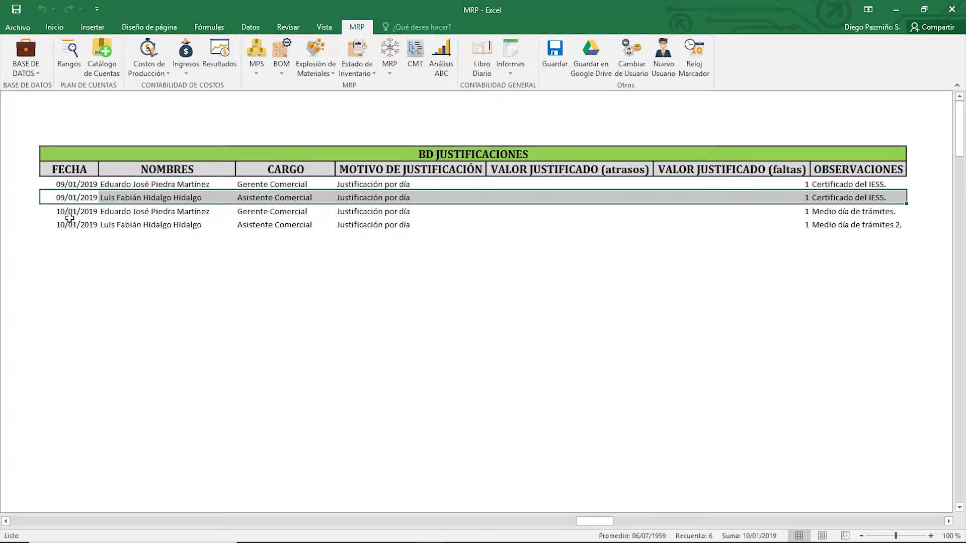
{"action": "left_click_drag", "start_coordinate": [68, 217], "coordinate": [855, 211]}
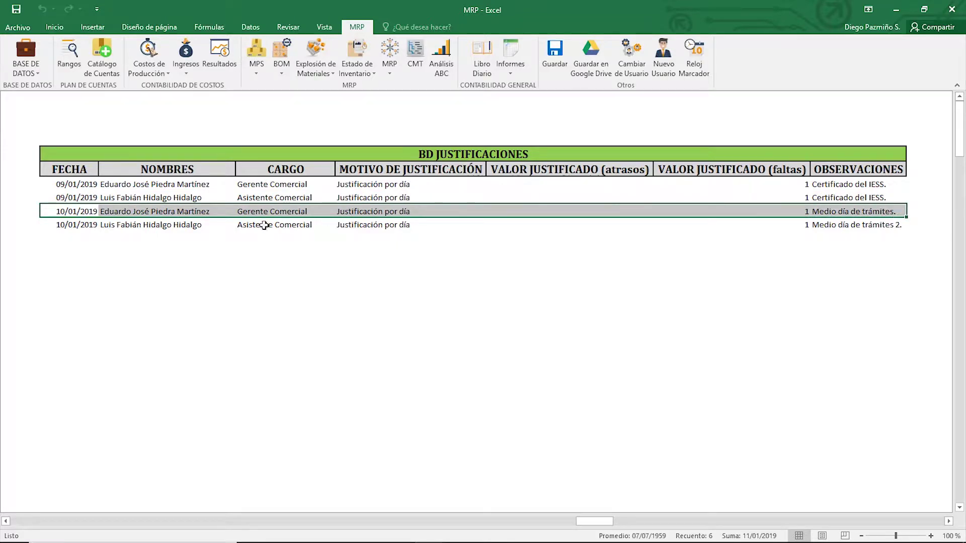
{"action": "left_click_drag", "start_coordinate": [78, 226], "coordinate": [835, 226]}
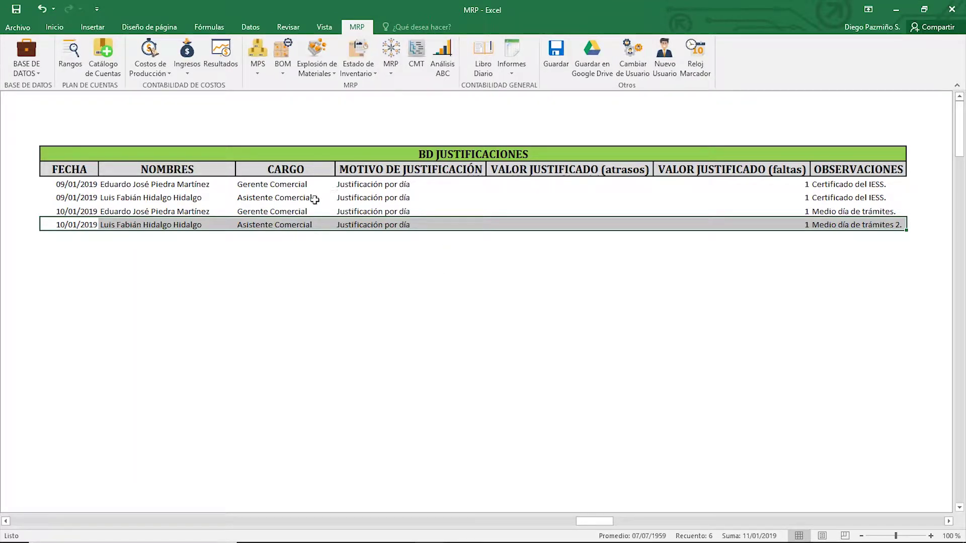
- Start a new justification from the Mano de Obra form and assign it the current date, 17/06/2019
{"action": "left_click", "coordinate": [159, 71]}
{"action": "left_click", "coordinate": [177, 111]}
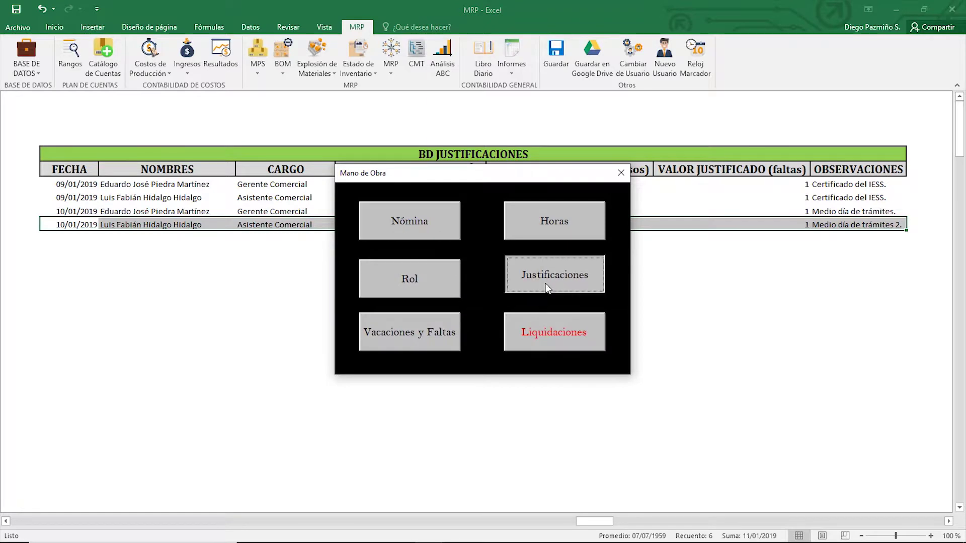
{"action": "left_click", "coordinate": [545, 282]}
{"action": "left_click", "coordinate": [533, 193]}
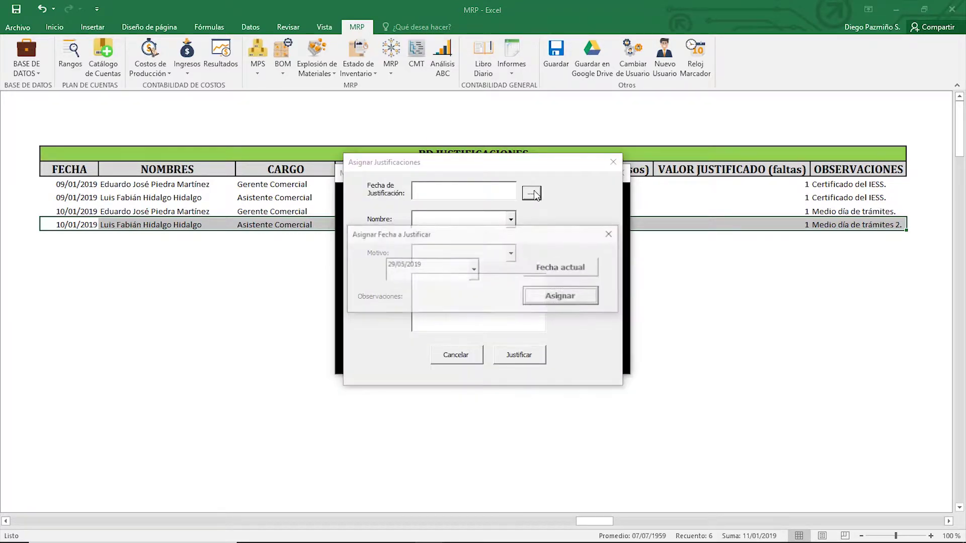
{"action": "left_click", "coordinate": [474, 271]}
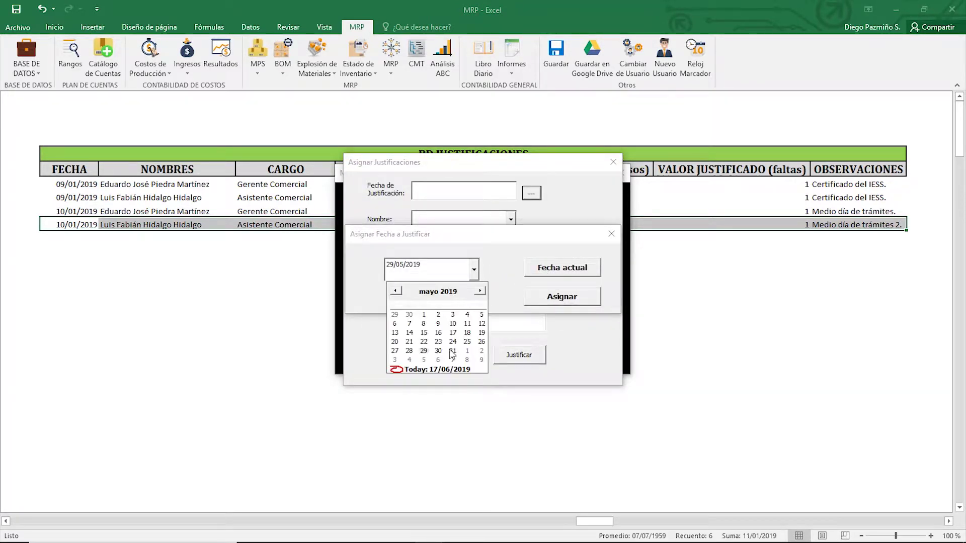
{"action": "left_click", "coordinate": [555, 275]}
{"action": "left_click", "coordinate": [550, 268]}
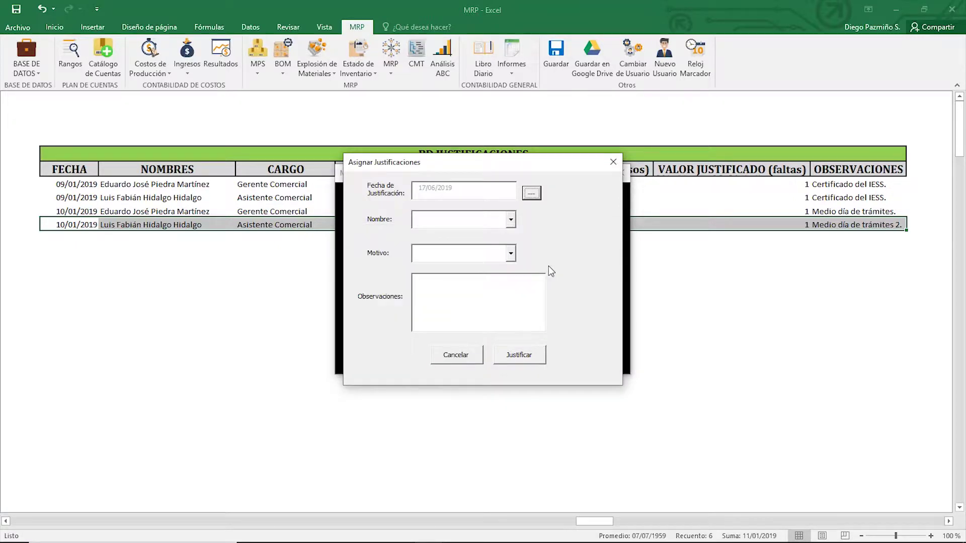
- Choose the Asistente Comercial, the motive "Justificación por atraso entrada" and the placeholder observation "dfhgdf", and try to save the justification
{"action": "left_click", "coordinate": [510, 219]}
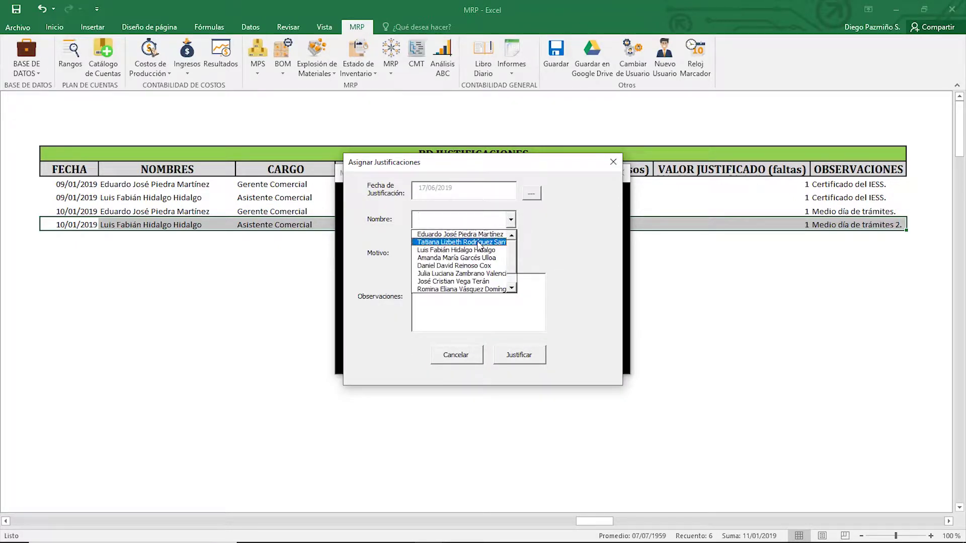
{"action": "left_click", "coordinate": [445, 250]}
{"action": "left_click", "coordinate": [511, 253]}
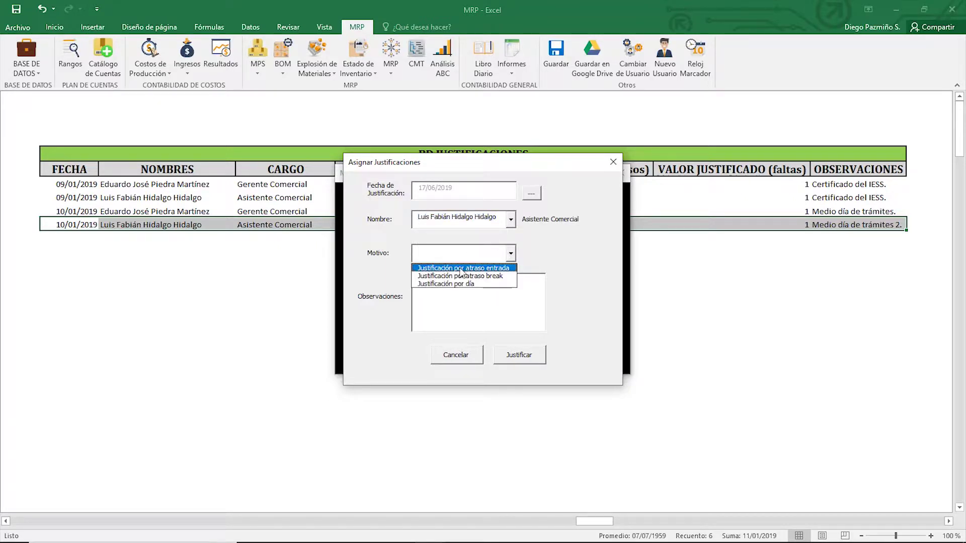
{"action": "left_click", "coordinate": [475, 268]}
{"action": "left_click", "coordinate": [459, 290]}
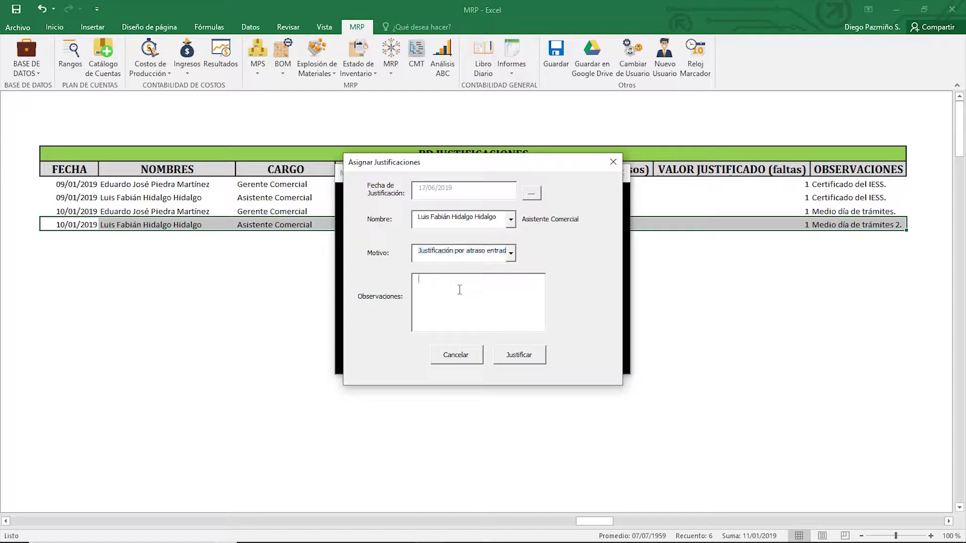
{"action": "type", "text": "dfhgdf"}
{"action": "left_click", "coordinate": [522, 355]}
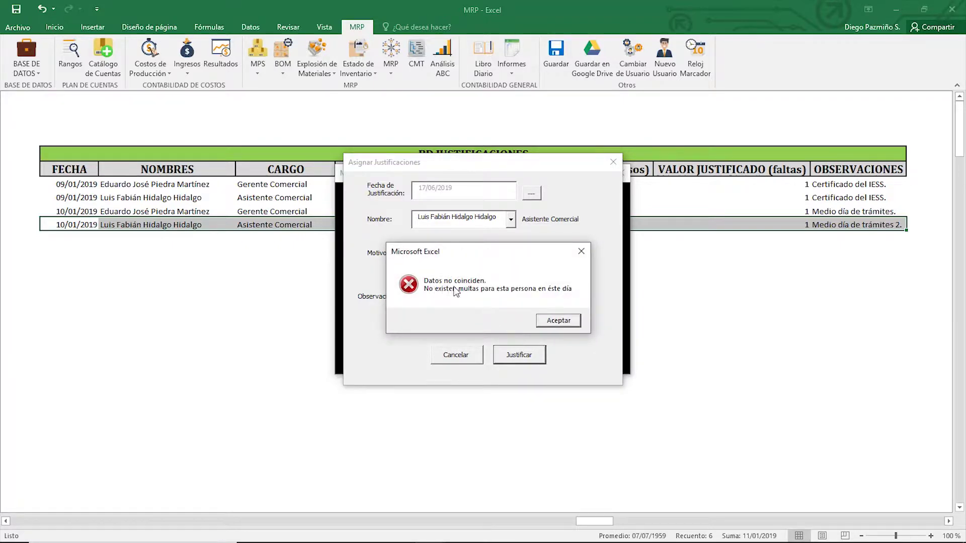
{"action": "left_click", "coordinate": [558, 321]}
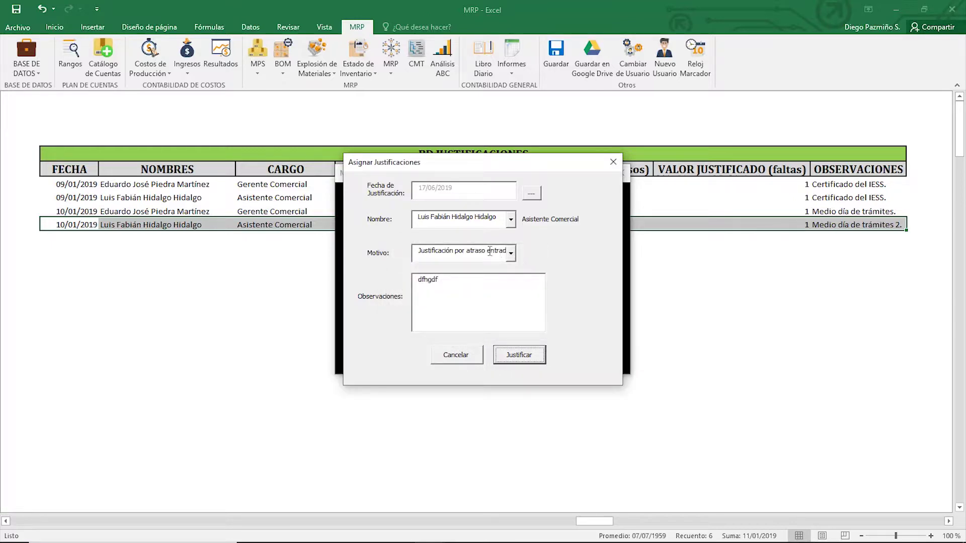
- Change the employee to the Gerente de Producción, enter the observation "Se dañó el bus en el cual iba" plus her first name, save, and close the forms
{"action": "left_click", "coordinate": [509, 221]}
{"action": "left_click", "coordinate": [512, 236]}
{"action": "left_click", "coordinate": [512, 235]}
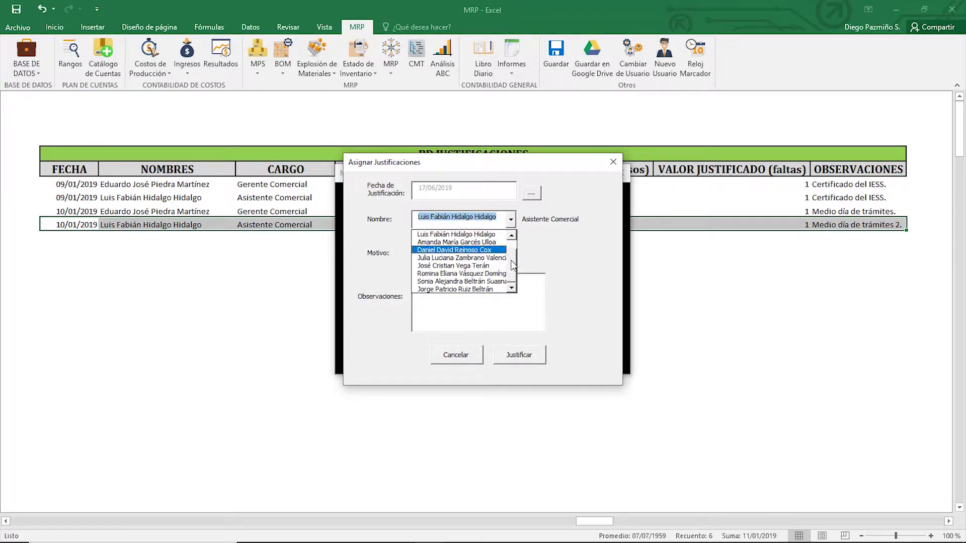
{"action": "left_click", "coordinate": [470, 243]}
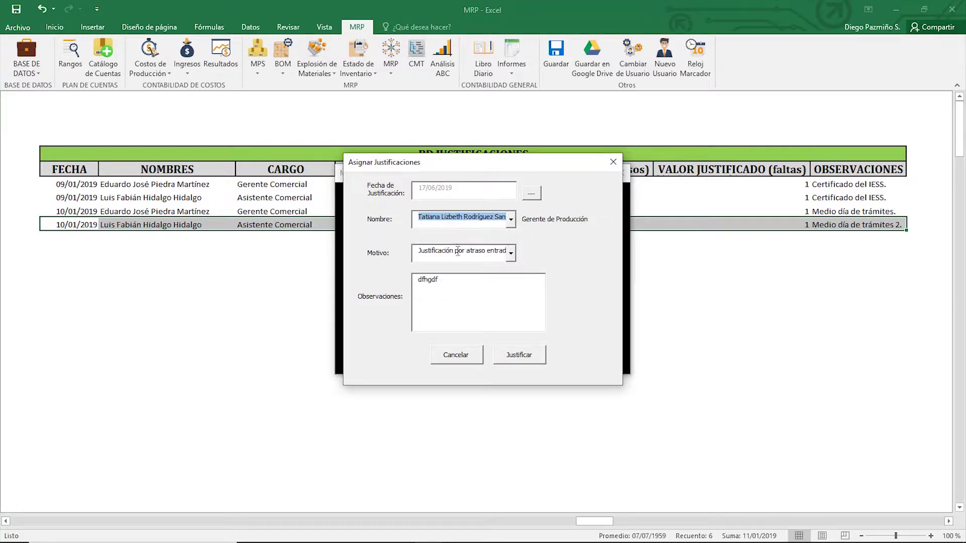
{"action": "left_click", "coordinate": [458, 283]}
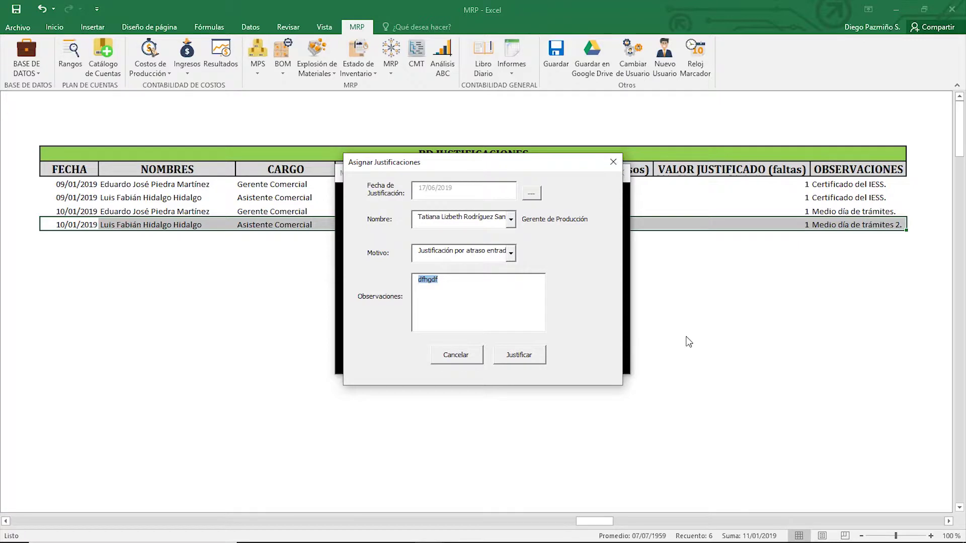
{"action": "type", "text": "Se"}
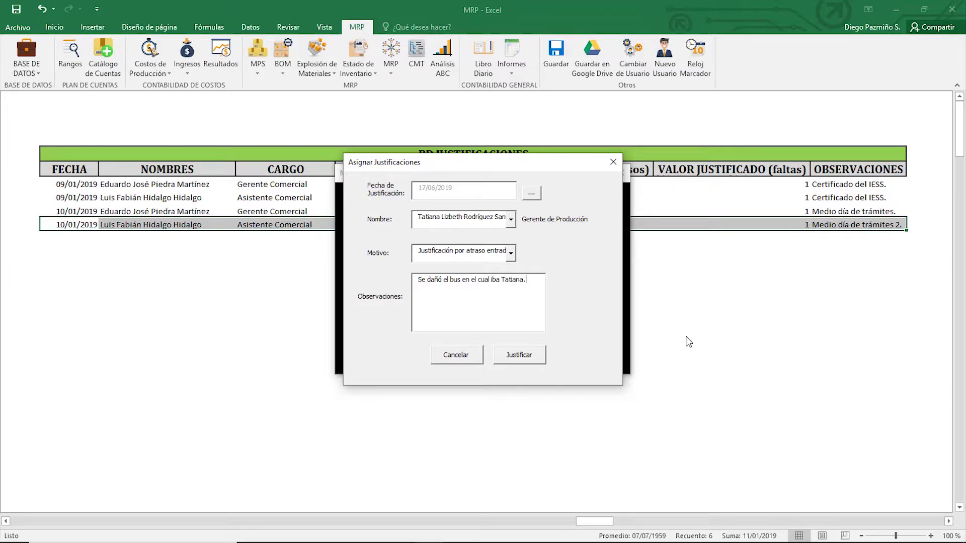
{"action": "left_click", "coordinate": [524, 356]}
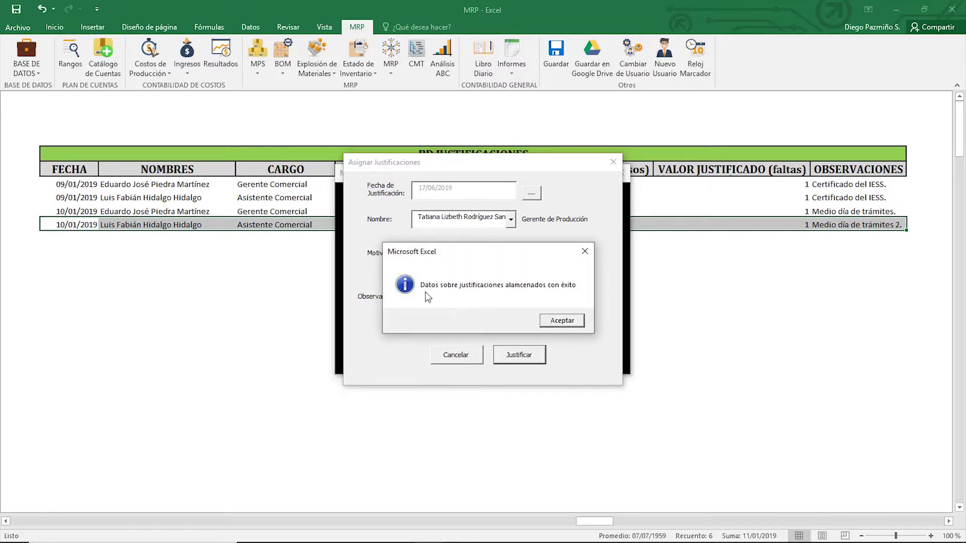
{"action": "left_click", "coordinate": [569, 324]}
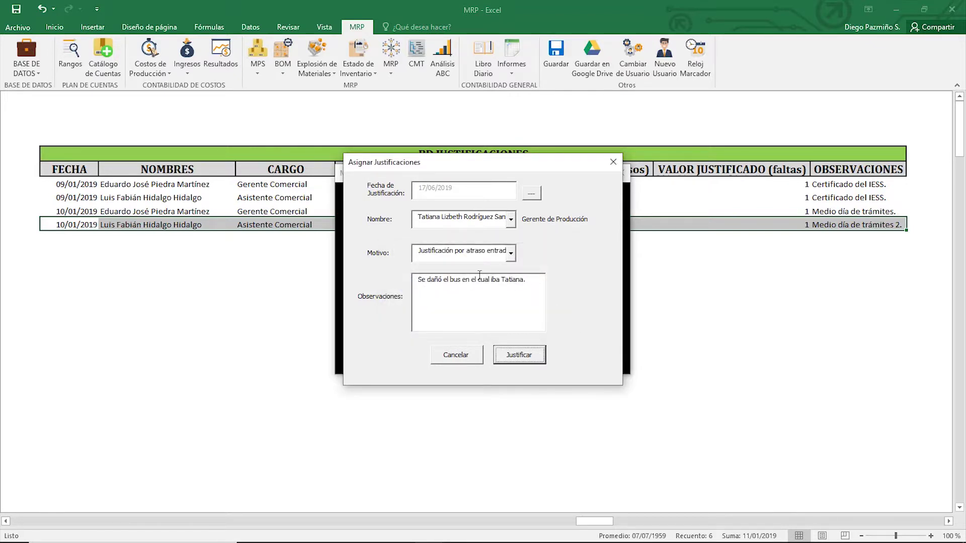
{"action": "left_click", "coordinate": [613, 161]}
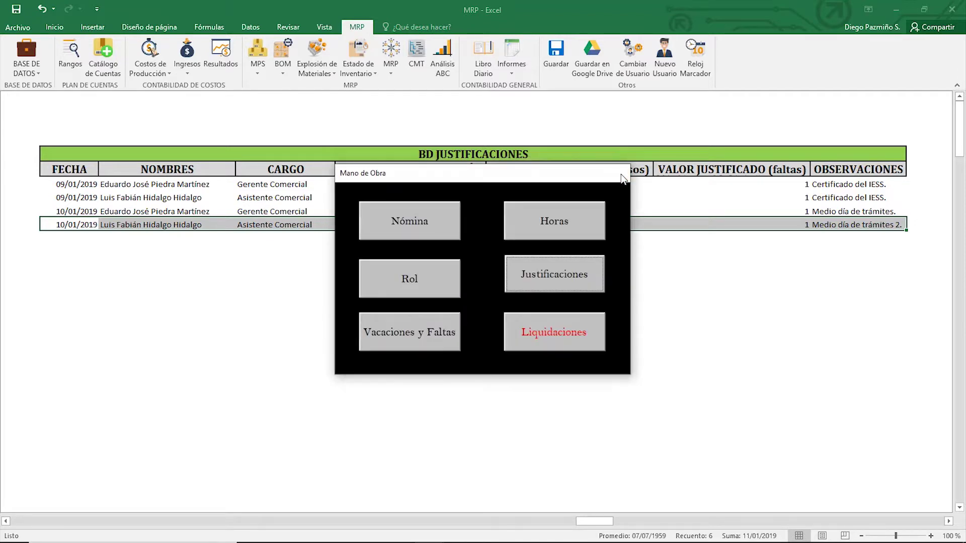
{"action": "left_click", "coordinate": [621, 174]}
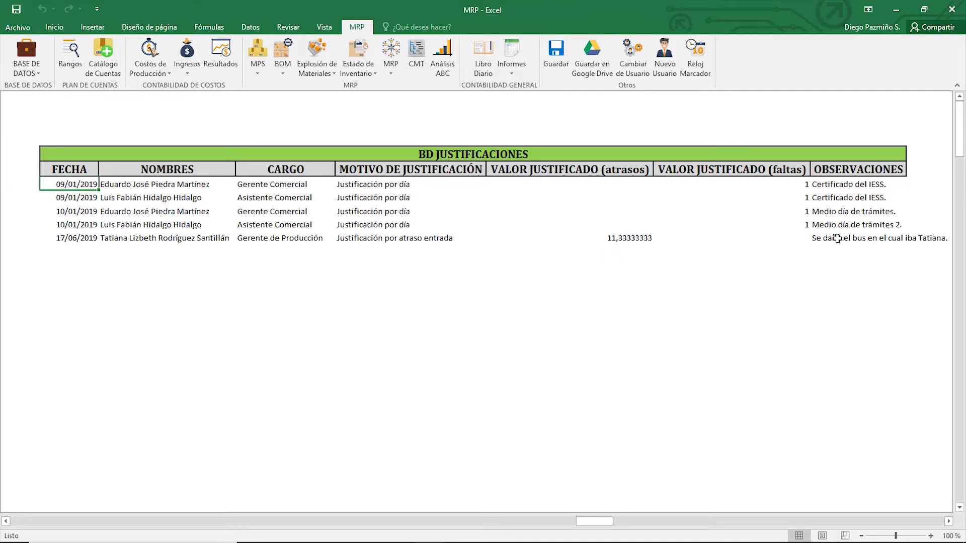
- Select the title and header rows of the BD JUSTIFICACIONES table, and save the workbook
{"action": "left_click_drag", "start_coordinate": [268, 151], "coordinate": [269, 167]}
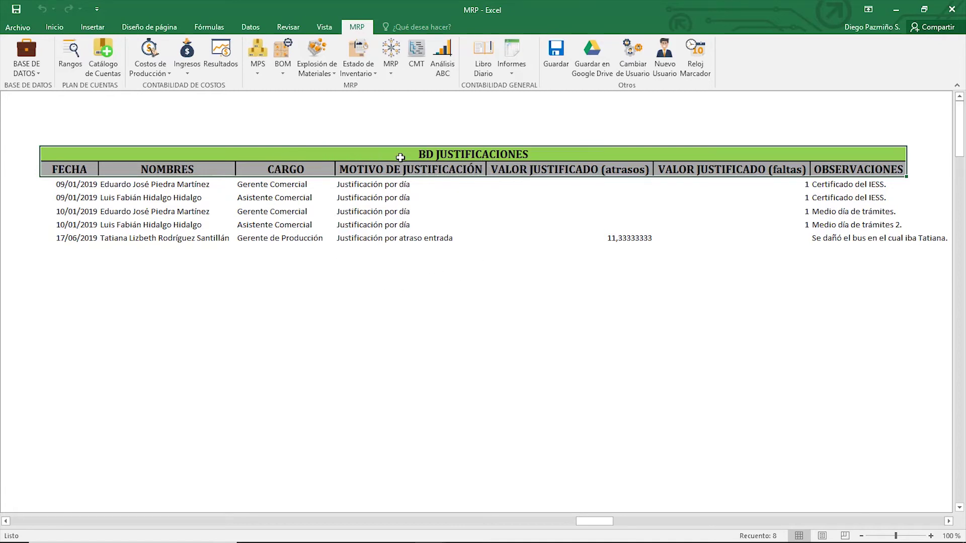
{"action": "left_click", "coordinate": [554, 56]}
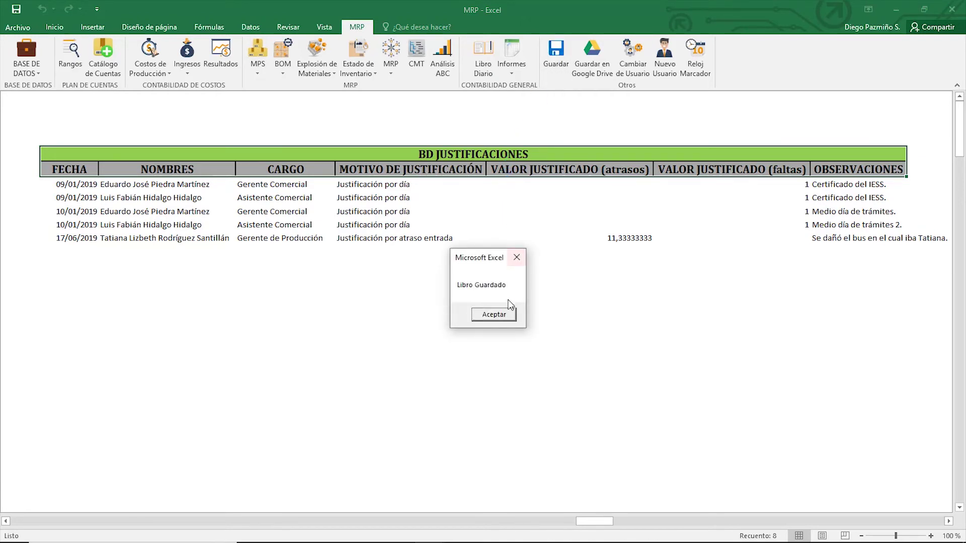
{"action": "left_click", "coordinate": [498, 314]}
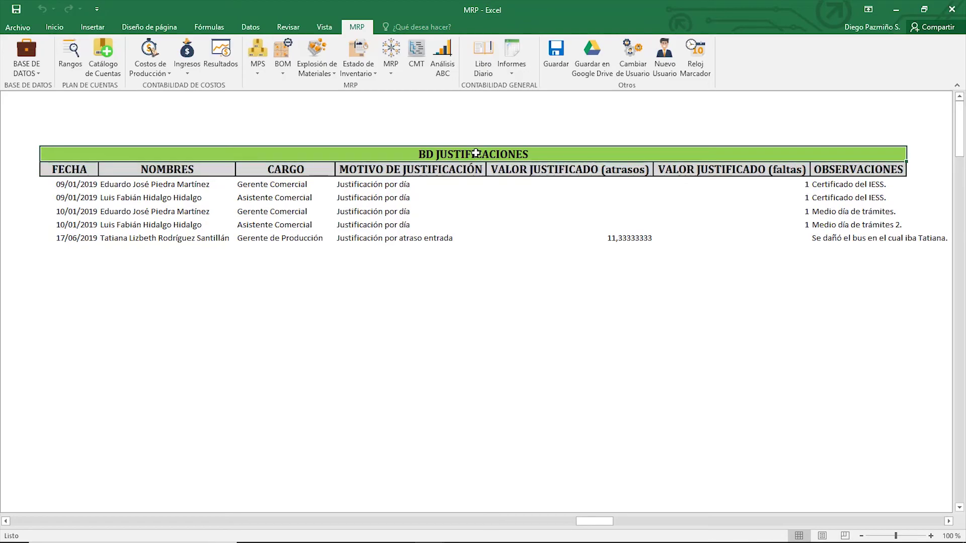